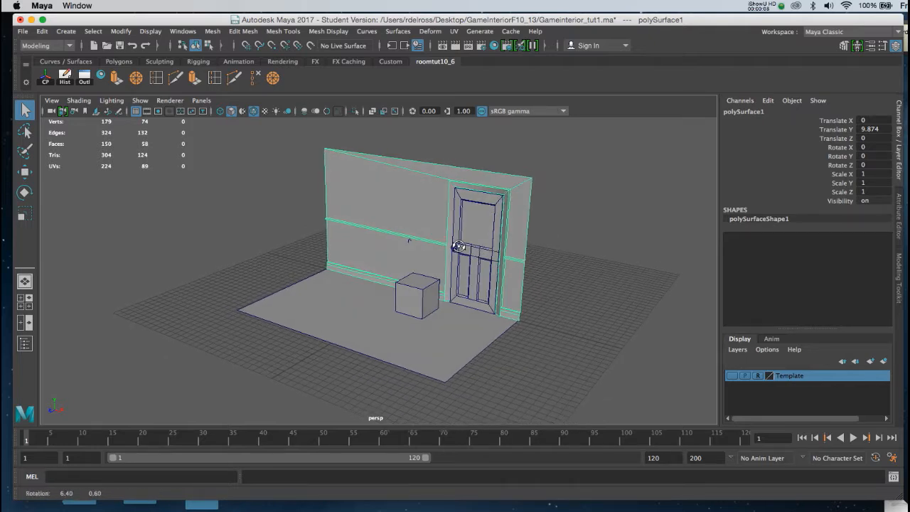
# Select all the room geometry and assign it a new Lambert material
pyautogui.keyDown('alt'); pyautogui.moveTo(462, 240); pyautogui.dragTo(481, 266, button='right'); pyautogui.keyUp('alt')
pyautogui.keyDown('alt'); pyautogui.moveTo(490, 264); pyautogui.dragTo(471, 261); pyautogui.keyUp('alt')
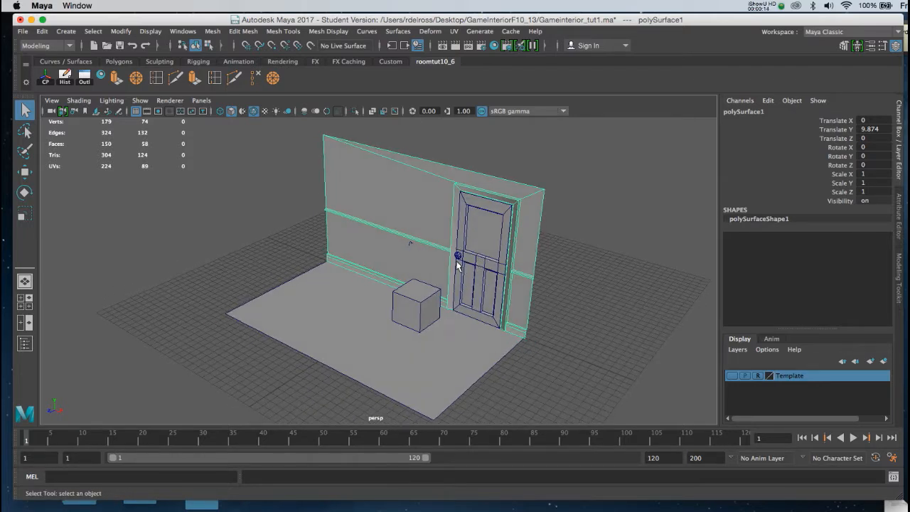
pyautogui.moveTo(288, 191); pyautogui.dragTo(509, 351)
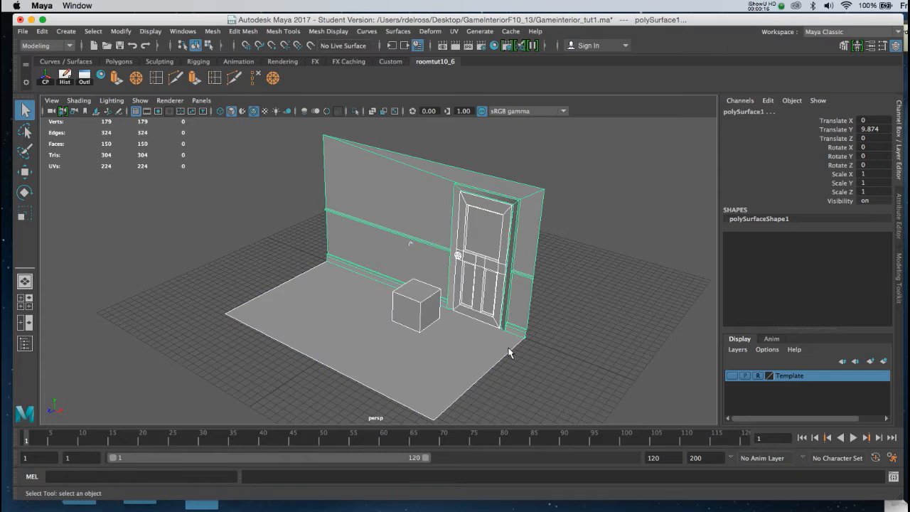
pyautogui.rightClick(411, 204)
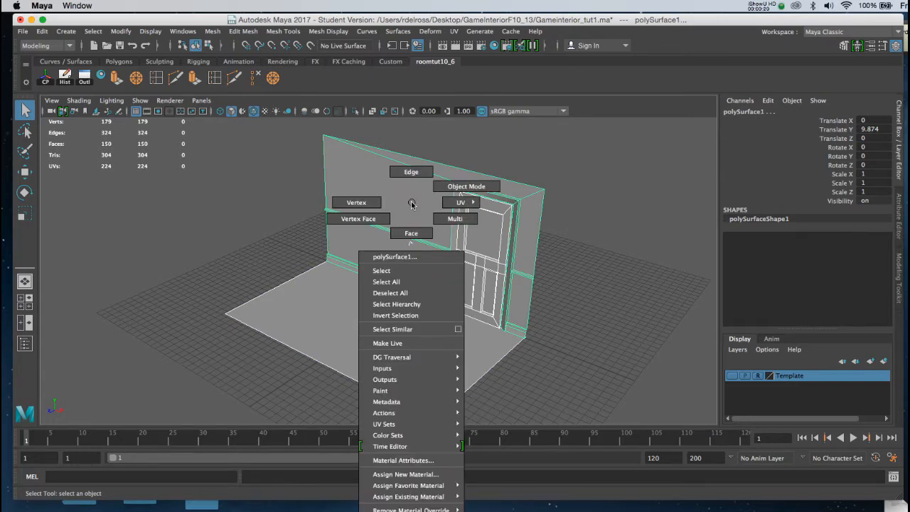
pyautogui.click(434, 475)
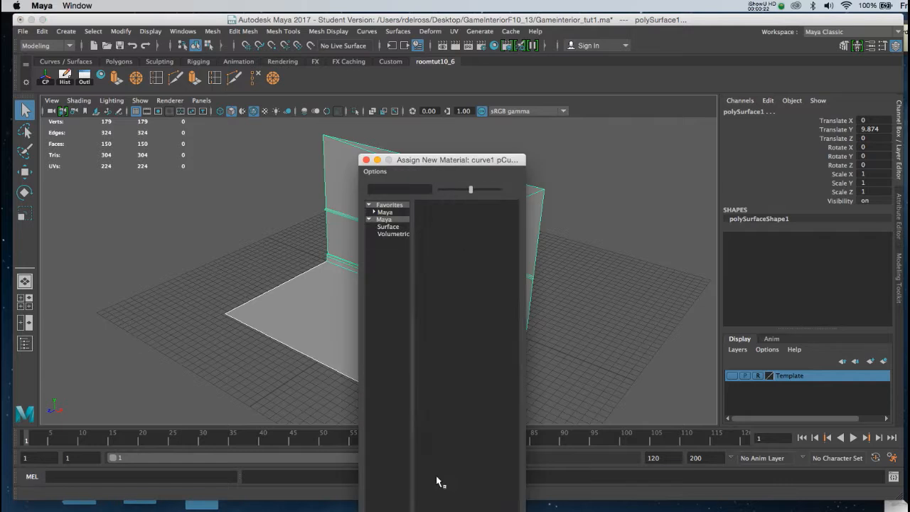
pyautogui.click(430, 250)
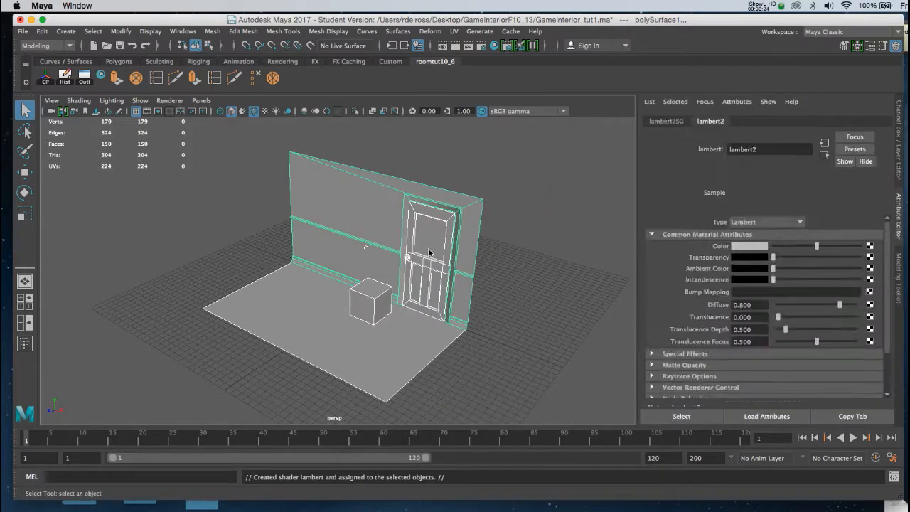
# Rename the new Lambert material to room
pyautogui.click(784, 122)
pyautogui.moveTo(776, 151); pyautogui.dragTo(719, 146)
pyautogui.write('room')
pyautogui.press('Return')
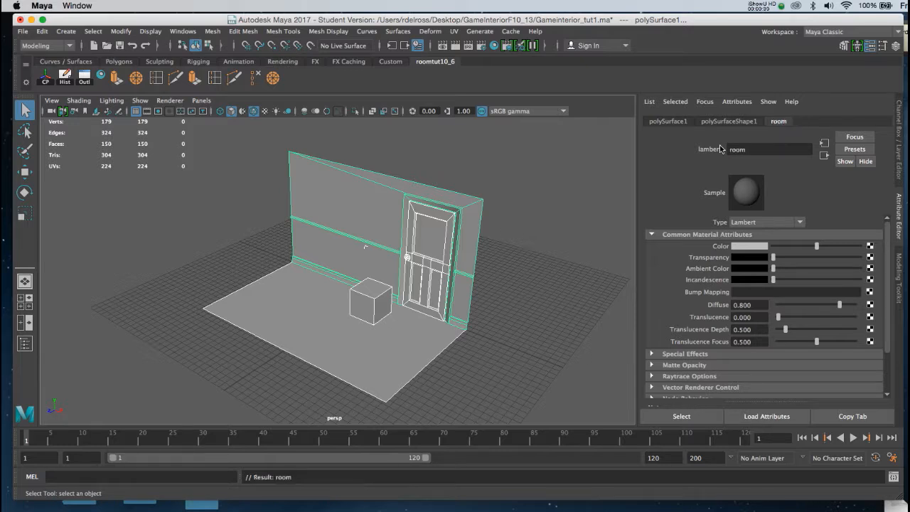
# Map a Checker texture to the room material's Color attribute
pyautogui.click(870, 247)
pyautogui.moveTo(594, 165); pyautogui.dragTo(666, 59)
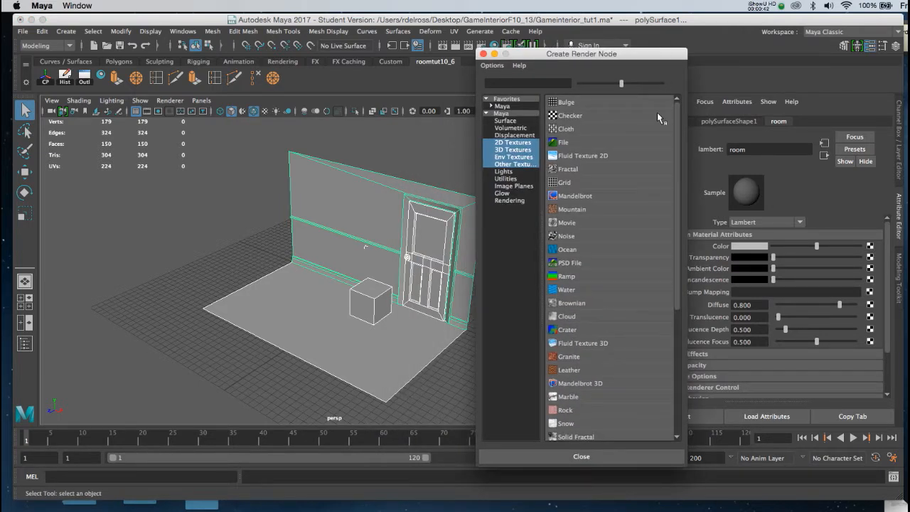
pyautogui.click(568, 117)
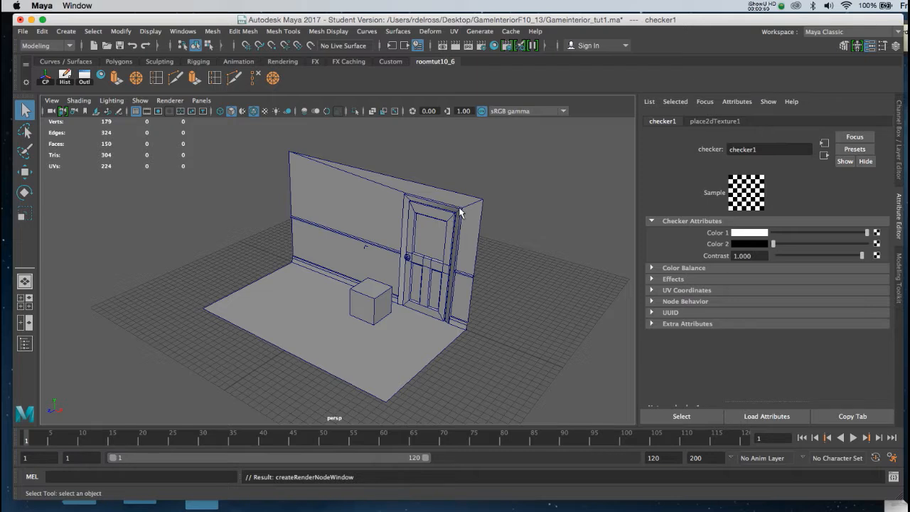
# Turn on textured display and inspect the checker pattern across the room from several angles
pyautogui.press('6')
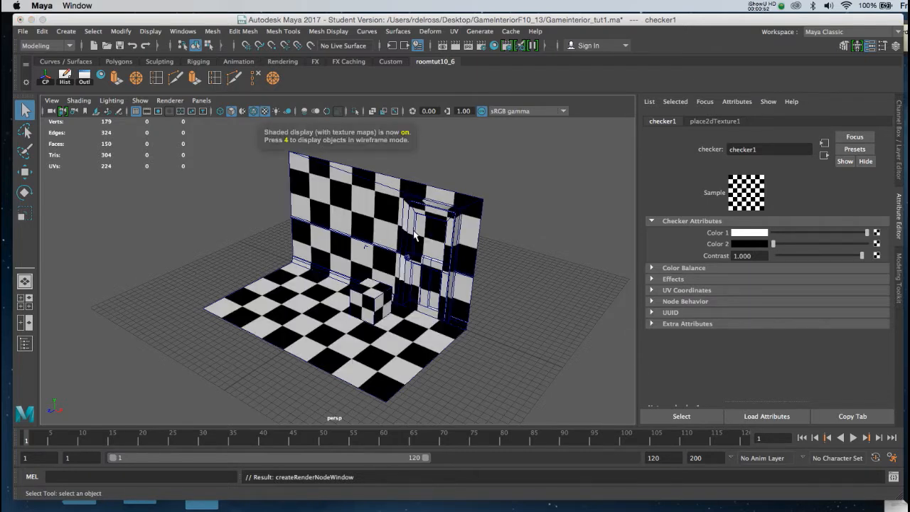
pyautogui.keyDown('alt'); pyautogui.moveTo(415, 230); pyautogui.dragTo(440, 230); pyautogui.keyUp('alt')
pyautogui.keyDown('alt'); pyautogui.moveTo(440, 229); pyautogui.dragTo(508, 258, button='right'); pyautogui.keyUp('alt')
pyautogui.keyDown('alt'); pyautogui.moveTo(507, 258); pyautogui.dragTo(479, 264); pyautogui.keyUp('alt')
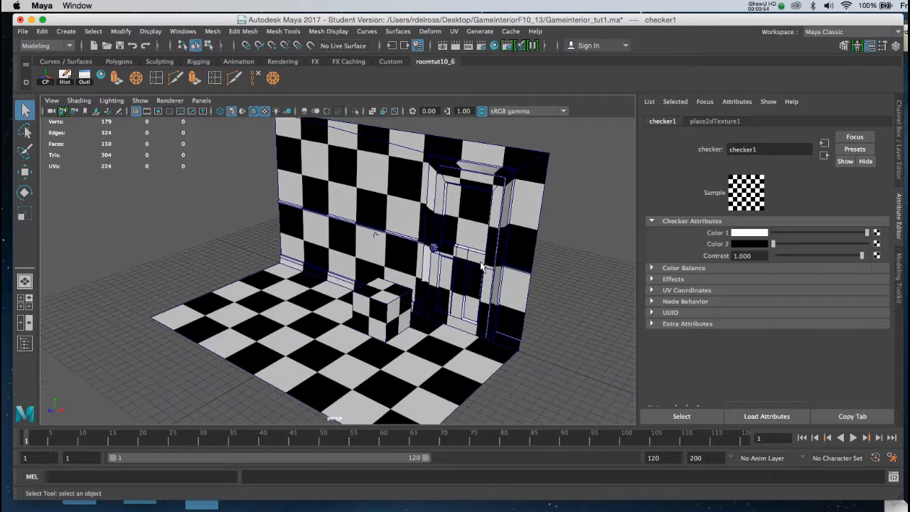
pyautogui.keyDown('alt'); pyautogui.moveTo(449, 288); pyautogui.dragTo(436, 260, button='right'); pyautogui.keyUp('alt')
pyautogui.keyDown('alt'); pyautogui.moveTo(436, 260); pyautogui.dragTo(455, 236); pyautogui.keyUp('alt')
pyautogui.keyDown('alt'); pyautogui.moveTo(454, 233); pyautogui.dragTo(458, 266, button='right'); pyautogui.keyUp('alt')
pyautogui.keyDown('alt'); pyautogui.moveTo(458, 265); pyautogui.dragTo(464, 260); pyautogui.keyUp('alt')
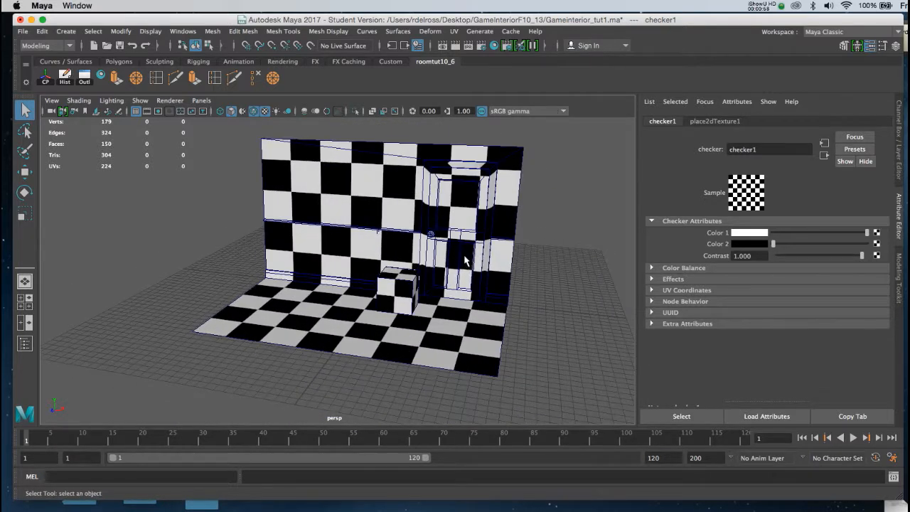
pyautogui.keyDown('alt'); pyautogui.moveTo(465, 257); pyautogui.dragTo(476, 243, button='middle'); pyautogui.keyUp('alt')
pyautogui.moveTo(477, 244)
pyautogui.keyDown('alt'); pyautogui.mouseDown()
pyautogui.moveTo(480, 234)
pyautogui.moveTo(461, 242)
pyautogui.moveTo(501, 239)
pyautogui.moveTo(490, 248)
pyautogui.mouseUp(); pyautogui.keyUp('alt')
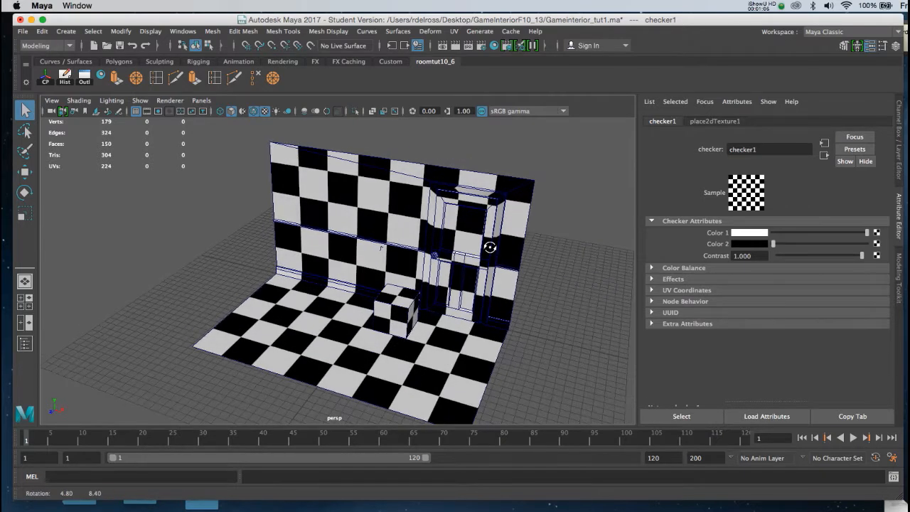
pyautogui.moveTo(489, 249)
pyautogui.keyDown('alt'); pyautogui.mouseDown(button='middle')
pyautogui.moveTo(499, 235)
pyautogui.moveTo(502, 247)
pyautogui.mouseUp(button='middle'); pyautogui.keyUp('alt')
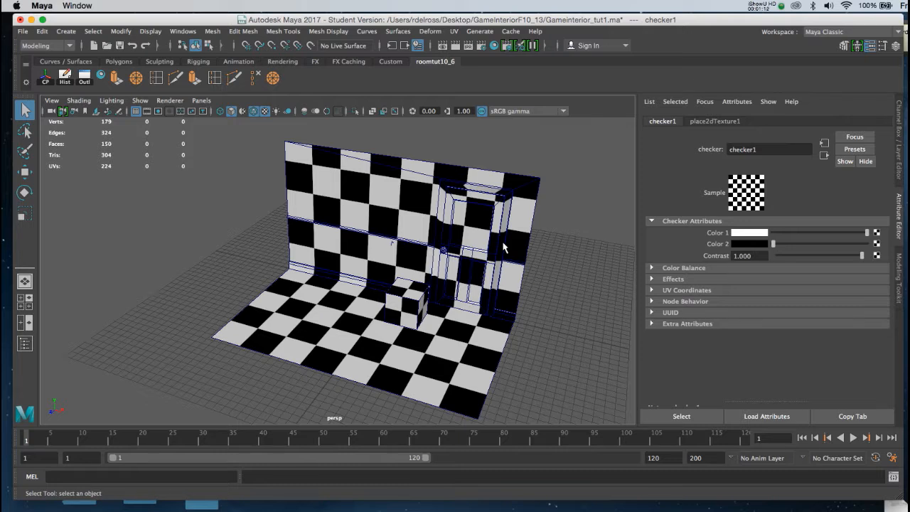
# Open the UV Editor for the room mesh and examine its UV layout, then close it
pyautogui.click(454, 32)
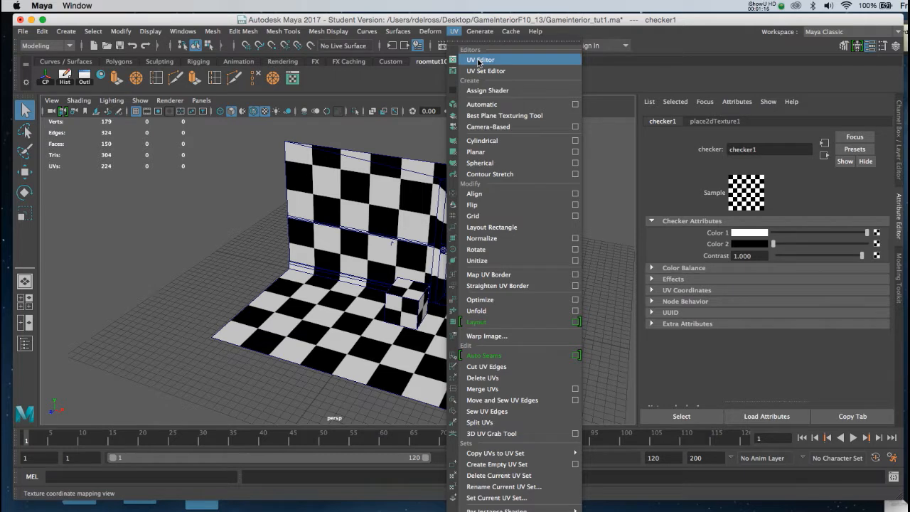
pyautogui.click(328, 87)
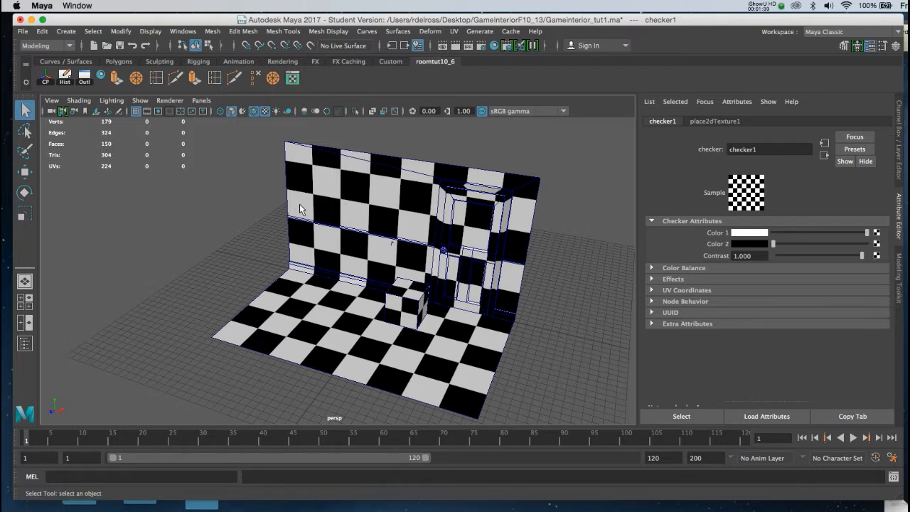
pyautogui.click(479, 340)
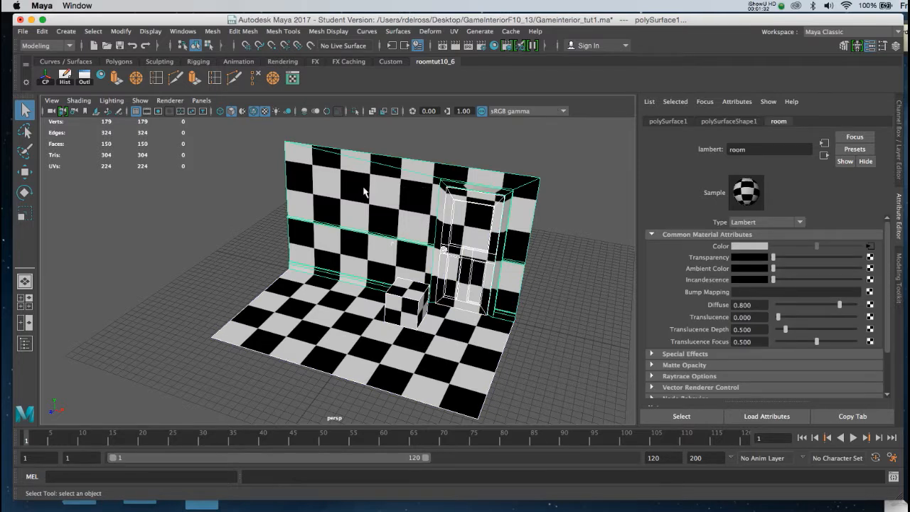
pyautogui.click(292, 77)
pyautogui.moveTo(359, 123); pyautogui.dragTo(437, 73)
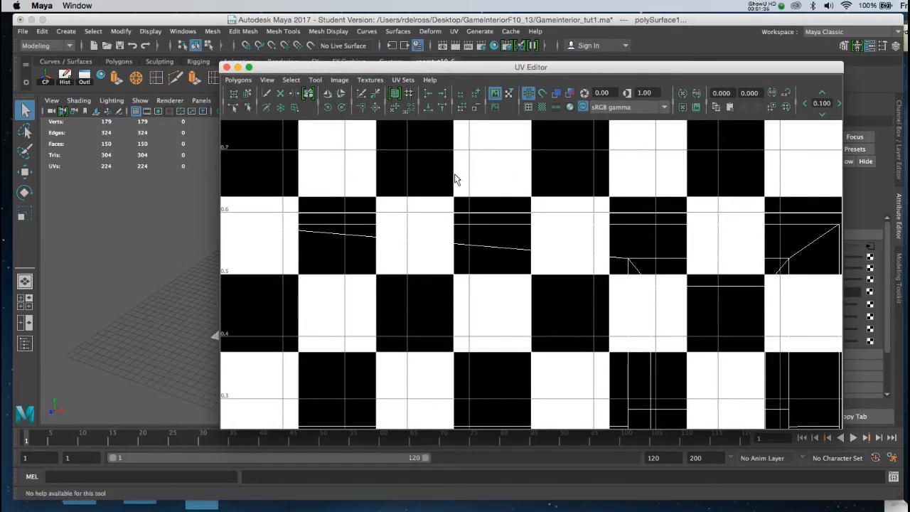
pyautogui.press('f')
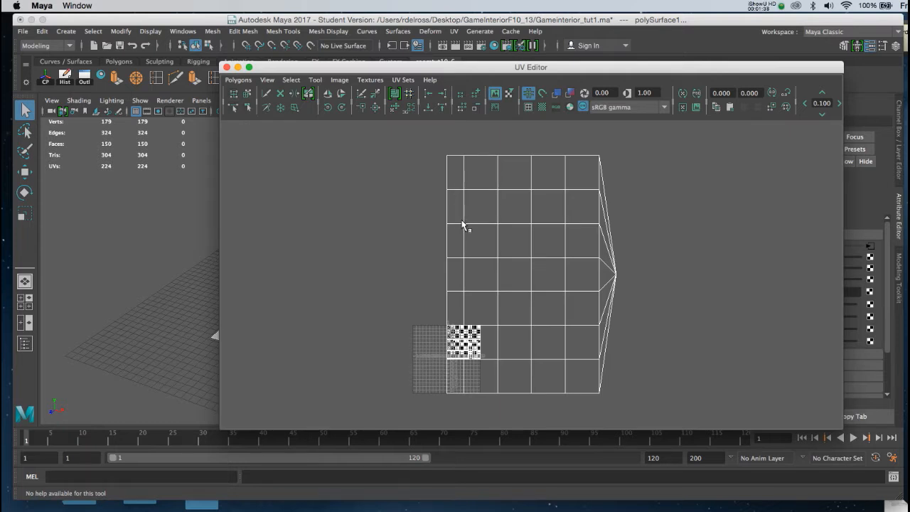
pyautogui.moveTo(420, 74); pyautogui.dragTo(462, 75)
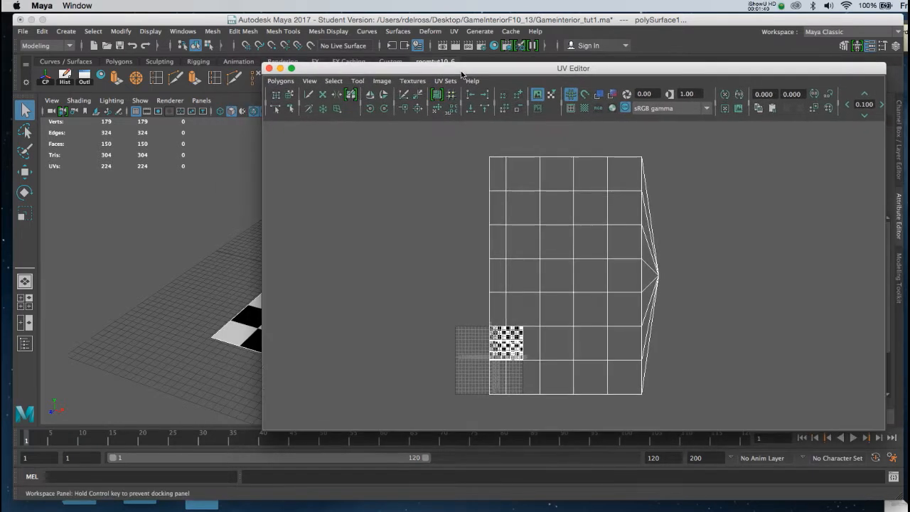
pyautogui.keyDown('alt'); pyautogui.moveTo(482, 202); pyautogui.dragTo(524, 325, button='right'); pyautogui.keyUp('alt')
pyautogui.keyDown('alt'); pyautogui.moveTo(521, 316); pyautogui.dragTo(527, 283, button='middle'); pyautogui.keyUp('alt')
pyautogui.keyDown('alt'); pyautogui.moveTo(516, 199); pyautogui.dragTo(459, 158, button='right'); pyautogui.keyUp('alt')
pyautogui.keyDown('alt'); pyautogui.moveTo(517, 213); pyautogui.dragTo(522, 246, button='middle'); pyautogui.keyUp('alt')
pyautogui.keyDown('alt'); pyautogui.moveTo(533, 261); pyautogui.dragTo(510, 225, button='right'); pyautogui.keyUp('alt')
pyautogui.keyDown('alt'); pyautogui.moveTo(536, 260); pyautogui.dragTo(523, 233, button='middle'); pyautogui.keyUp('alt')
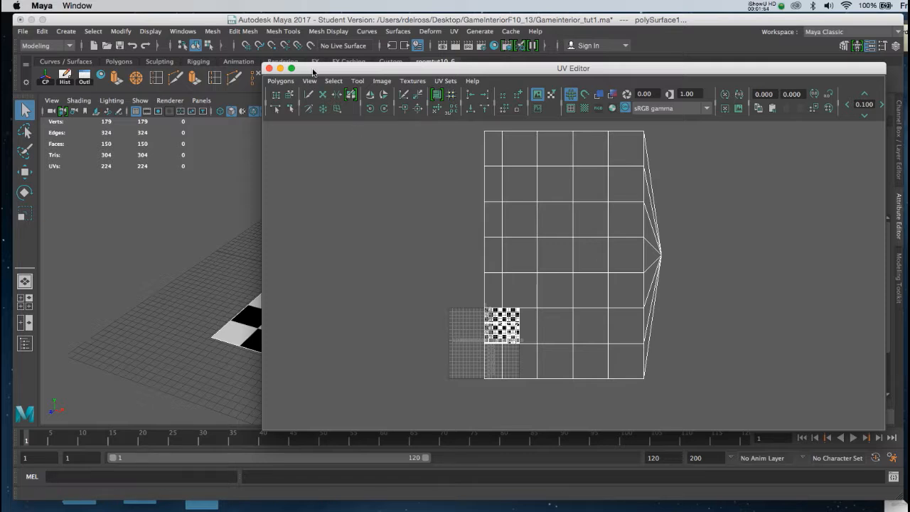
pyautogui.click(211, 148)
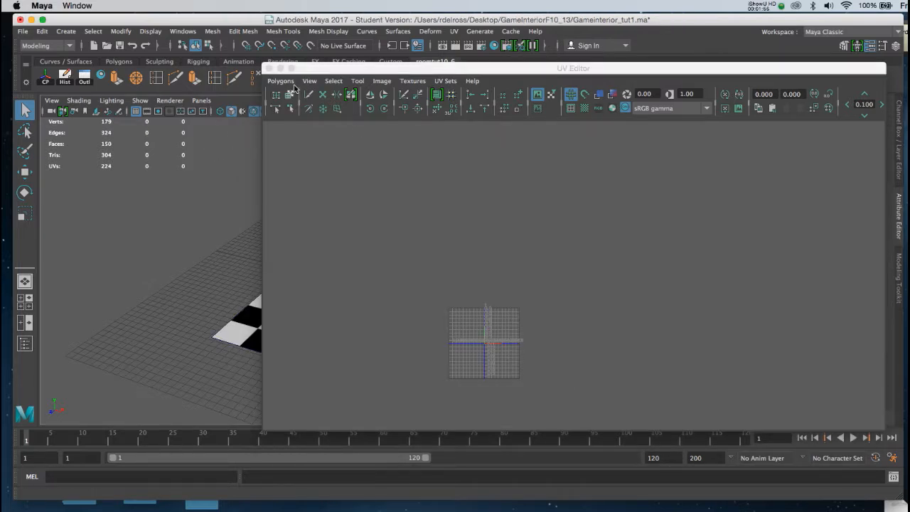
pyautogui.click(269, 68)
# Select the wall, the pPlane1 mesh and the door knob together and combine them into one mesh
pyautogui.click(388, 202)
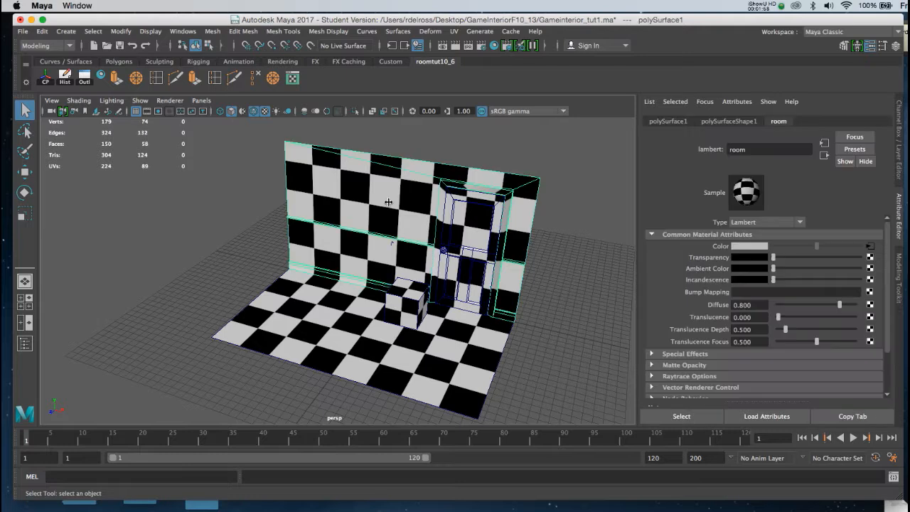
pyautogui.click(417, 207)
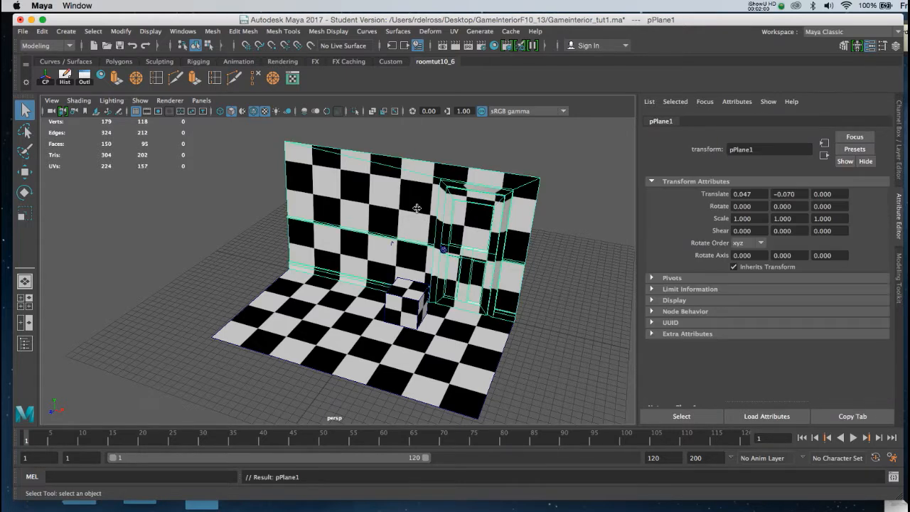
pyautogui.keyDown('alt'); pyautogui.moveTo(416, 207); pyautogui.dragTo(435, 224); pyautogui.keyUp('alt')
pyautogui.keyDown('alt'); pyautogui.moveTo(435, 224); pyautogui.dragTo(467, 240, button='right'); pyautogui.keyUp('alt')
pyautogui.keyDown('alt'); pyautogui.moveTo(467, 240); pyautogui.dragTo(416, 245, button='middle'); pyautogui.keyUp('alt')
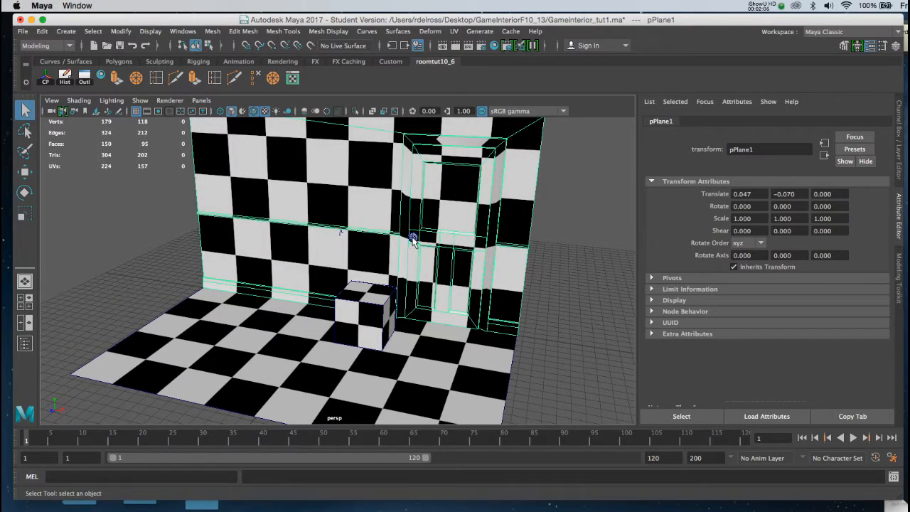
pyautogui.click(413, 239)
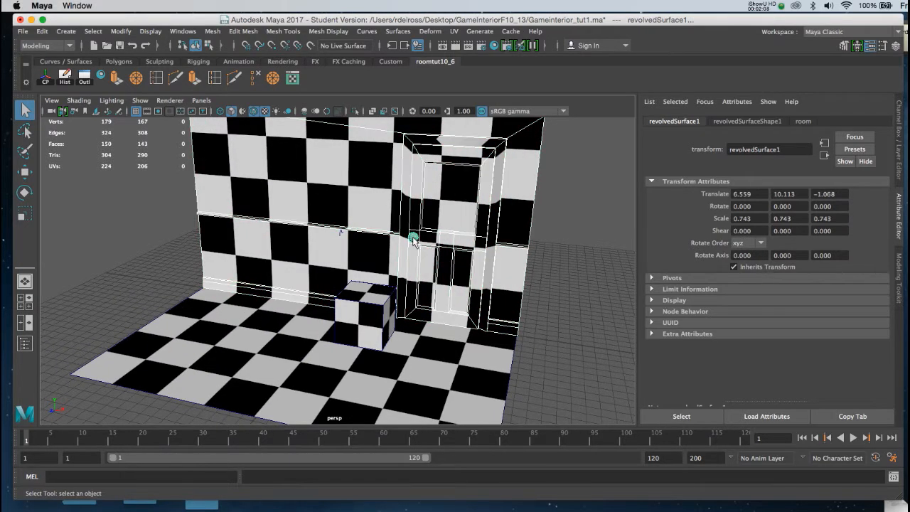
pyautogui.moveTo(449, 257)
pyautogui.keyDown('alt'); pyautogui.mouseDown()
pyautogui.moveTo(421, 273)
pyautogui.moveTo(425, 265)
pyautogui.moveTo(409, 264)
pyautogui.moveTo(441, 255)
pyautogui.moveTo(433, 264)
pyautogui.mouseUp(); pyautogui.keyUp('alt')
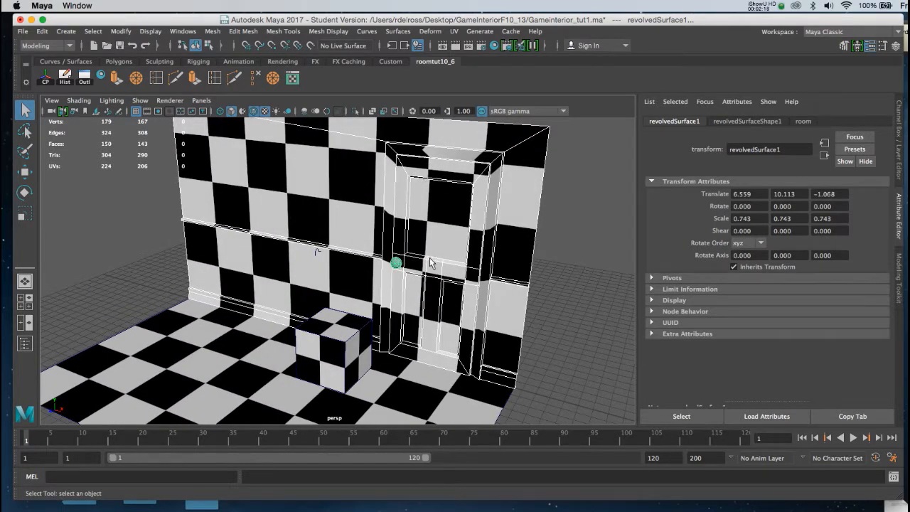
pyautogui.keyDown('alt'); pyautogui.moveTo(432, 264); pyautogui.dragTo(405, 257, button='right'); pyautogui.keyUp('alt')
pyautogui.keyDown('alt'); pyautogui.moveTo(405, 258); pyautogui.dragTo(430, 245); pyautogui.keyUp('alt')
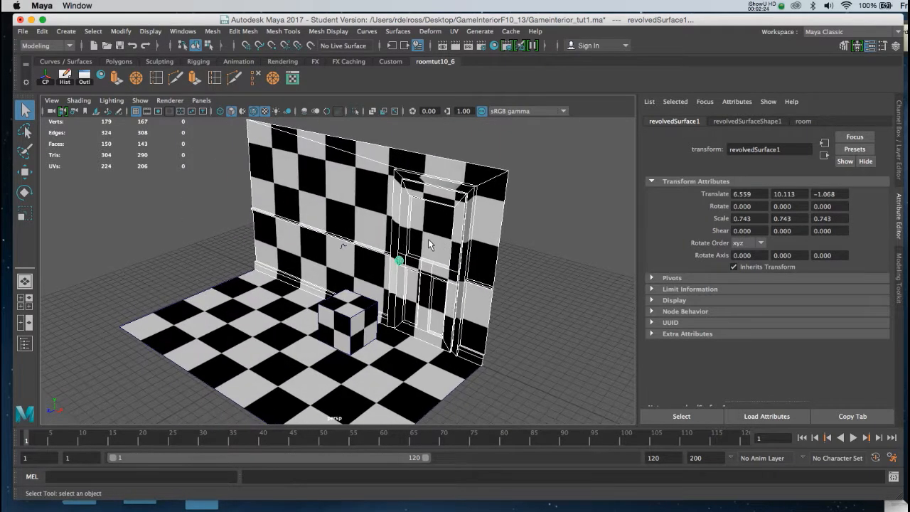
pyautogui.keyDown('alt'); pyautogui.moveTo(428, 239); pyautogui.dragTo(439, 271, button='right'); pyautogui.keyUp('alt')
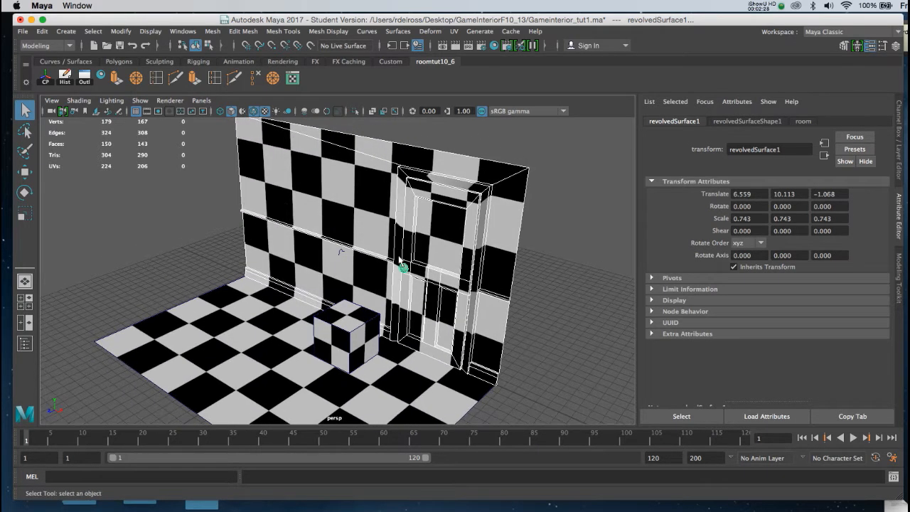
pyautogui.press('space')
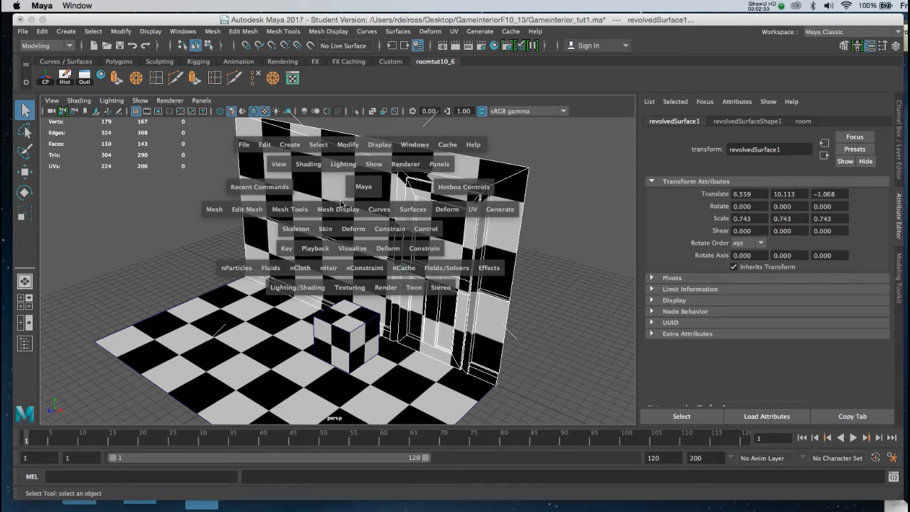
pyautogui.moveTo(218, 213); pyautogui.dragTo(230, 250)
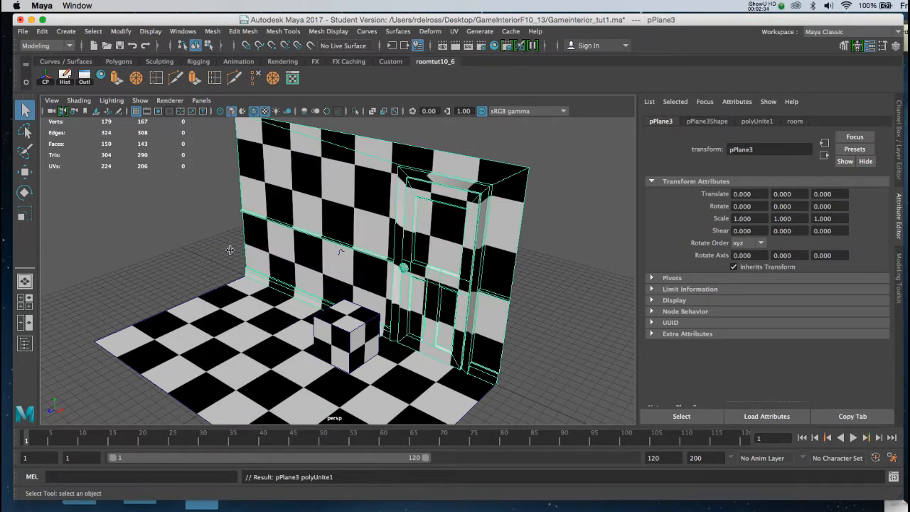
# Center the pivot of the combined mesh and activate the Move tool
pyautogui.click(47, 80)
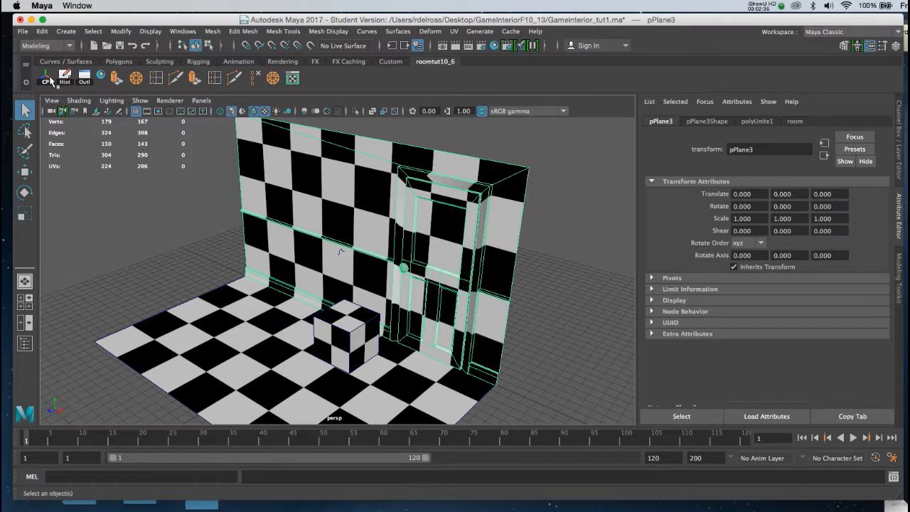
pyautogui.press('w')
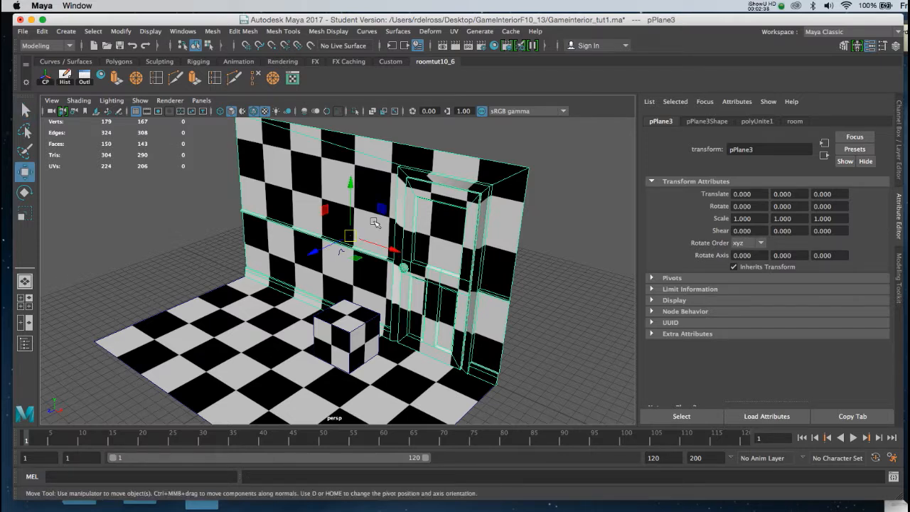
pyautogui.moveTo(376, 226)
pyautogui.keyDown('alt'); pyautogui.mouseDown()
pyautogui.moveTo(412, 209)
pyautogui.moveTo(417, 216)
pyautogui.moveTo(365, 233)
pyautogui.moveTo(379, 233)
pyautogui.mouseUp(); pyautogui.keyUp('alt')
# Switch the viewport back to shaded display without textures and zoom in near the mesh's manipulator
pyautogui.press('5')
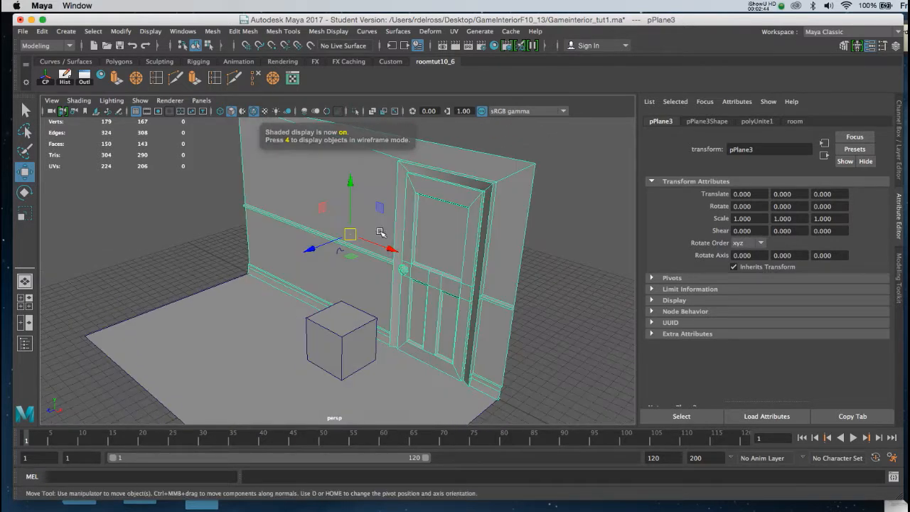
pyautogui.scroll(4, 381, 216)
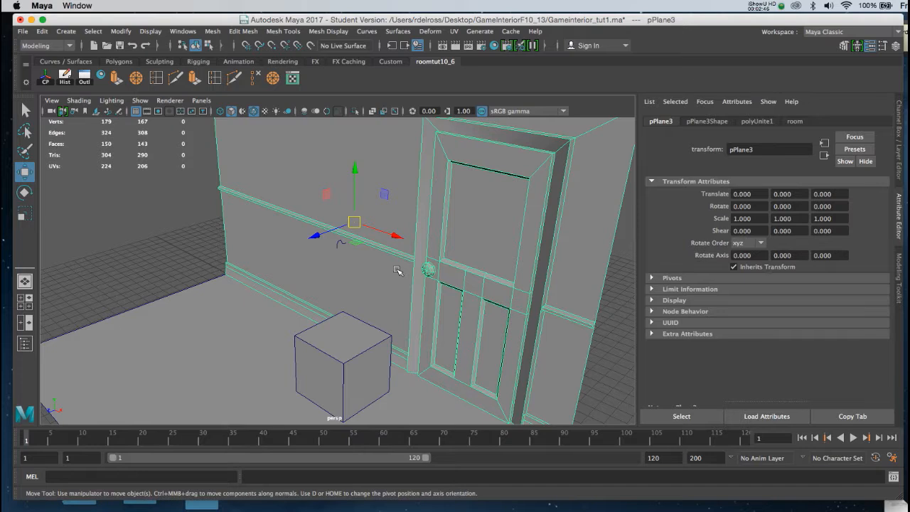
pyautogui.keyDown('alt'); pyautogui.moveTo(367, 237); pyautogui.dragTo(399, 249); pyautogui.keyUp('alt')
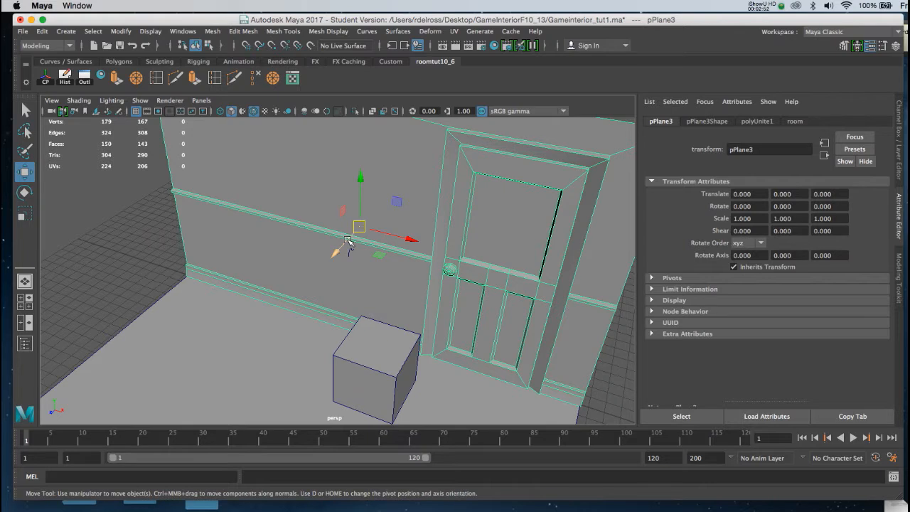
# Show textures in the viewport and apply a planar UV projection from the Z axis to the combined room mesh
pyautogui.keyDown('alt'); pyautogui.moveTo(395, 251); pyautogui.dragTo(390, 245); pyautogui.keyUp('alt')
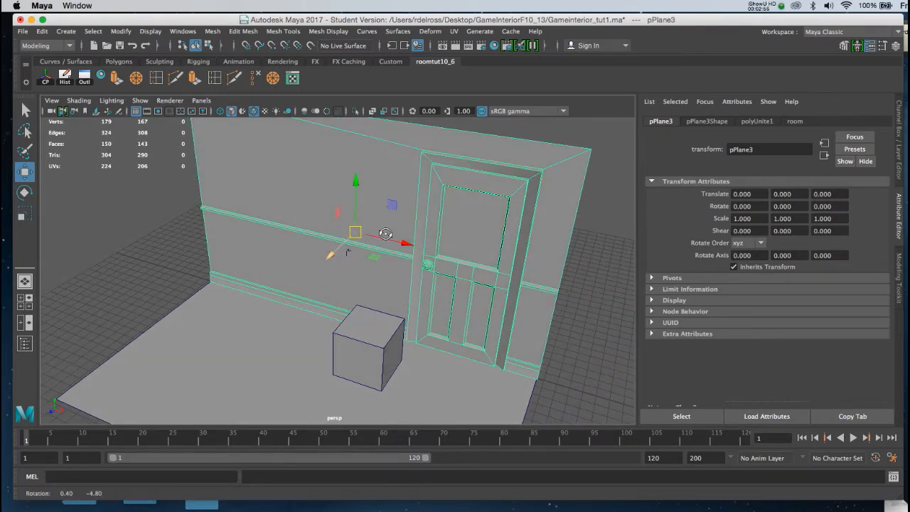
pyautogui.press('6')
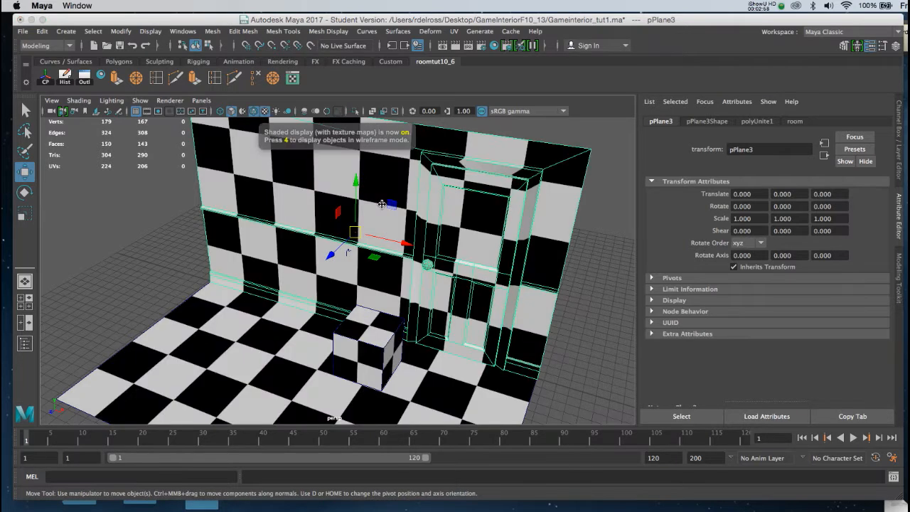
pyautogui.press('space')
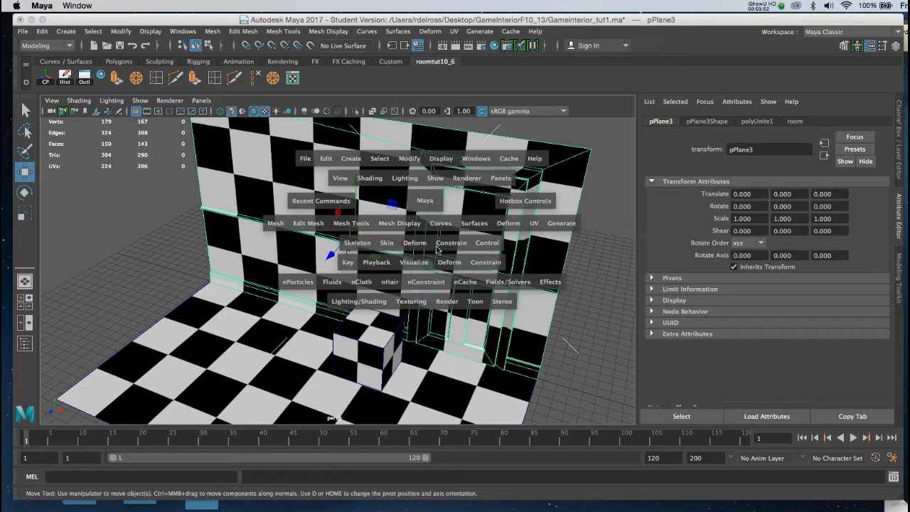
pyautogui.click(533, 223)
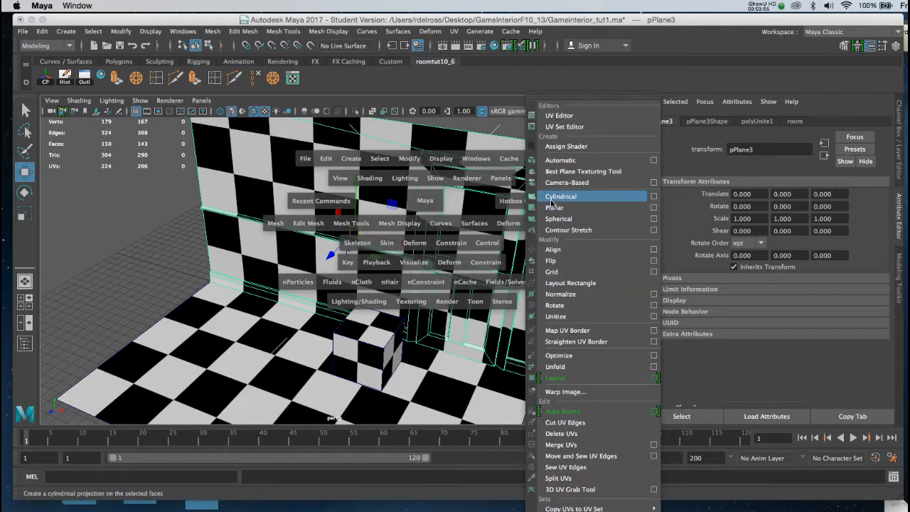
pyautogui.click(652, 208)
pyautogui.moveTo(687, 168); pyautogui.dragTo(679, 160)
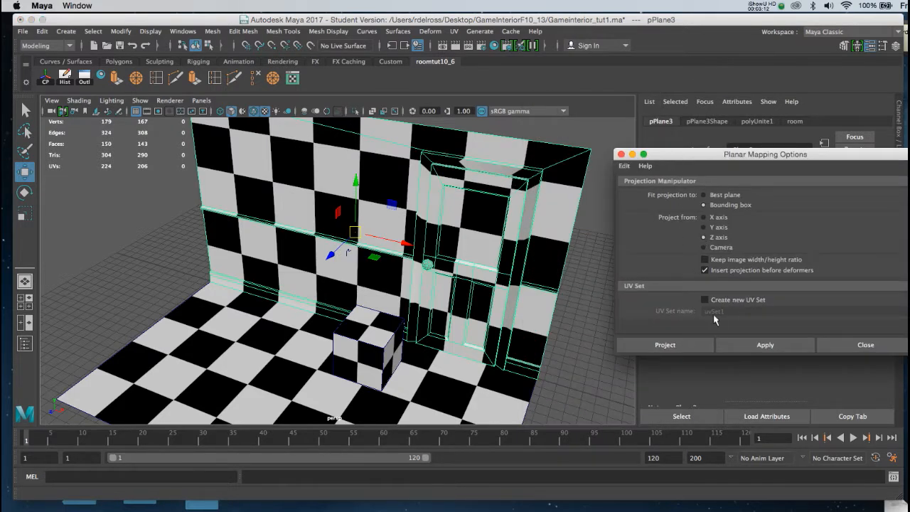
pyautogui.click(739, 344)
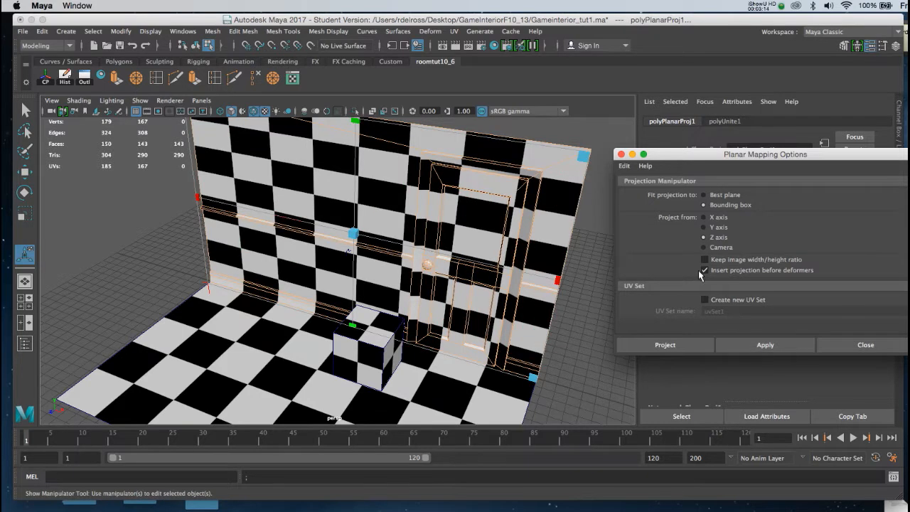
pyautogui.moveTo(660, 156); pyautogui.dragTo(647, 147)
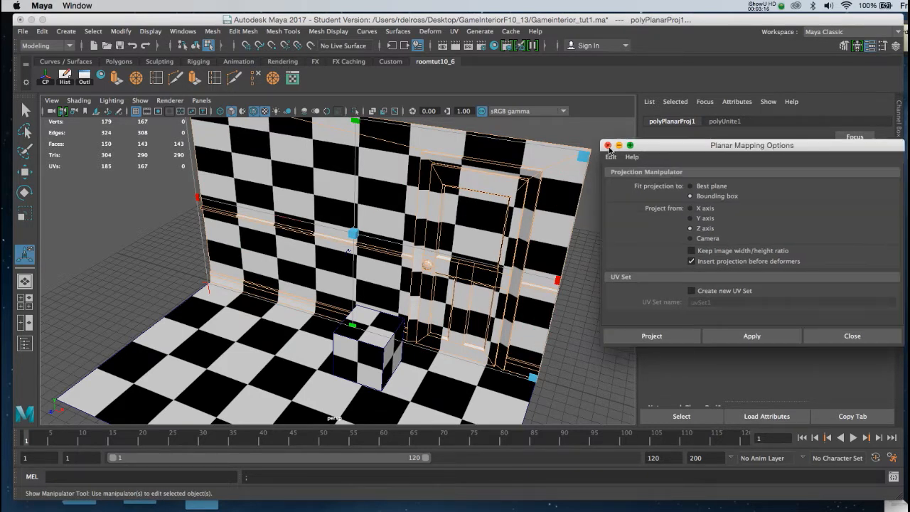
pyautogui.click(608, 146)
# Set the planar projection's width and height to 25
pyautogui.keyDown('alt'); pyautogui.moveTo(567, 204); pyautogui.dragTo(574, 189); pyautogui.keyUp('alt')
pyautogui.keyDown('alt'); pyautogui.moveTo(530, 190); pyautogui.dragTo(531, 224, button='middle'); pyautogui.keyUp('alt')
pyautogui.keyDown('alt'); pyautogui.moveTo(521, 206); pyautogui.dragTo(521, 209); pyautogui.keyUp('alt')
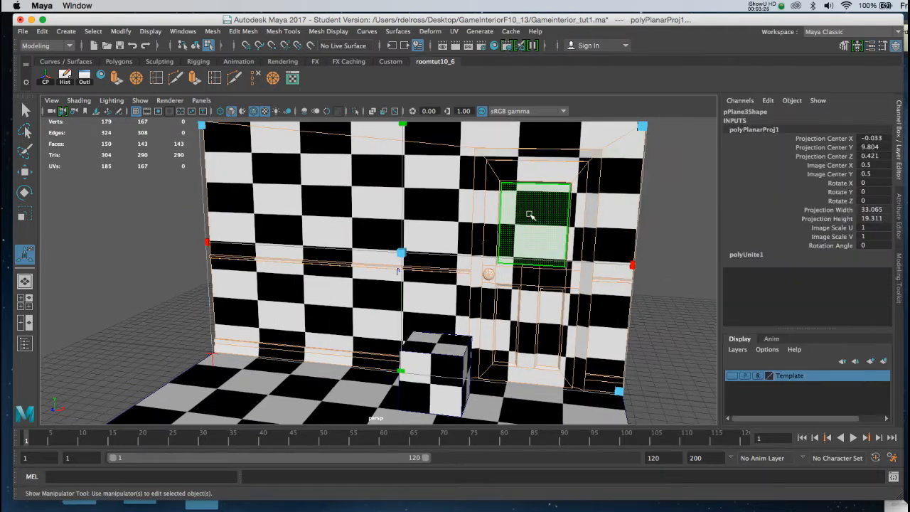
pyautogui.keyDown('alt'); pyautogui.moveTo(360, 268); pyautogui.dragTo(315, 283); pyautogui.keyUp('alt')
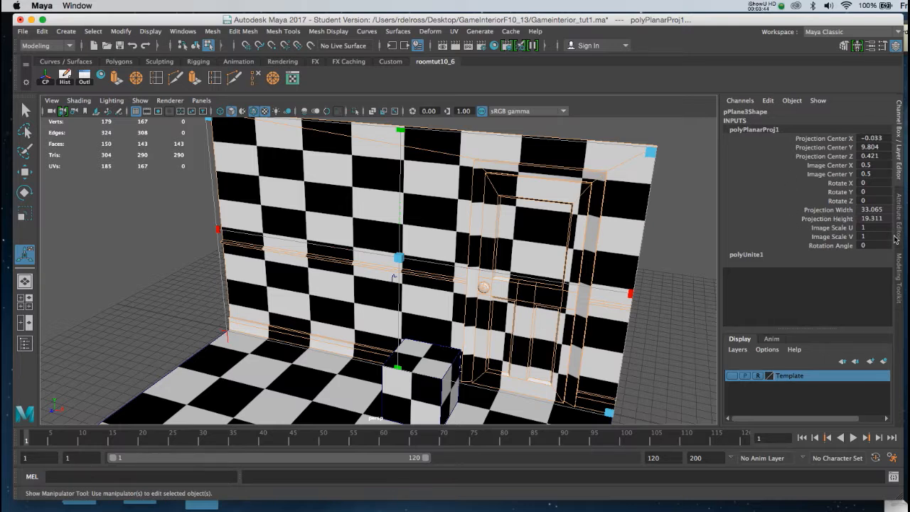
pyautogui.moveTo(888, 208); pyautogui.dragTo(888, 218)
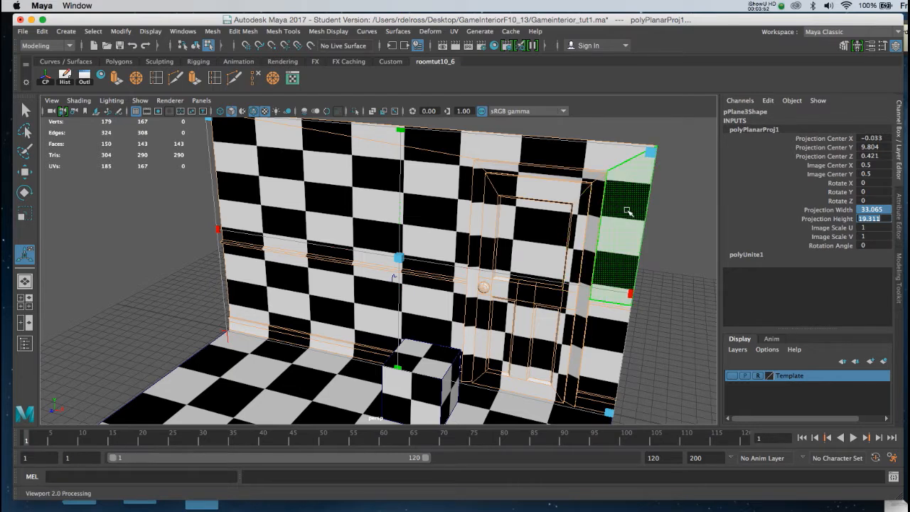
pyautogui.write('25')
pyautogui.press('Return')
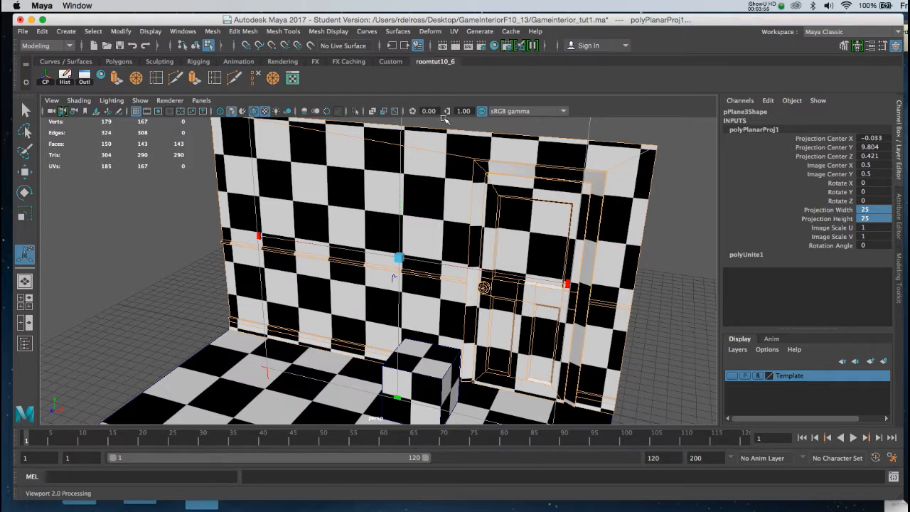
# Open the UV Editor, select the room's UVs and scale them down uniformly
pyautogui.click(292, 78)
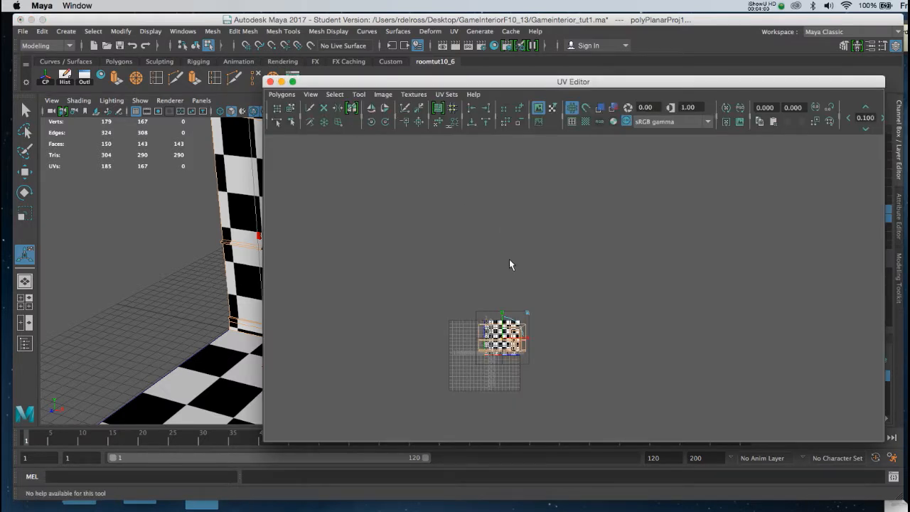
pyautogui.press('f')
pyautogui.keyDown('alt'); pyautogui.moveTo(533, 311); pyautogui.dragTo(480, 243, button='right'); pyautogui.keyUp('alt')
pyautogui.keyDown('alt'); pyautogui.moveTo(526, 258); pyautogui.dragTo(465, 247, button='middle'); pyautogui.keyUp('alt')
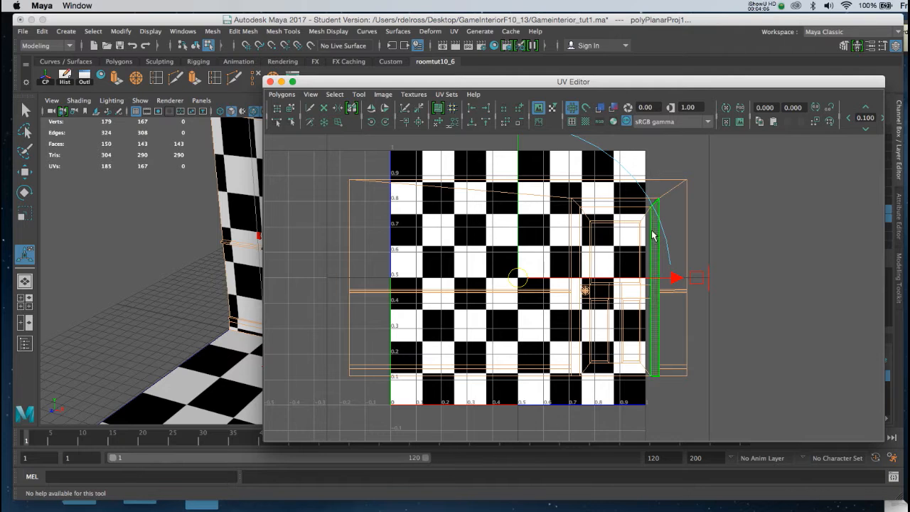
pyautogui.keyDown('alt'); pyautogui.moveTo(648, 320); pyautogui.dragTo(542, 197, button='right'); pyautogui.keyUp('alt')
pyautogui.keyDown('alt'); pyautogui.moveTo(587, 344); pyautogui.dragTo(524, 300, button='right'); pyautogui.keyUp('alt')
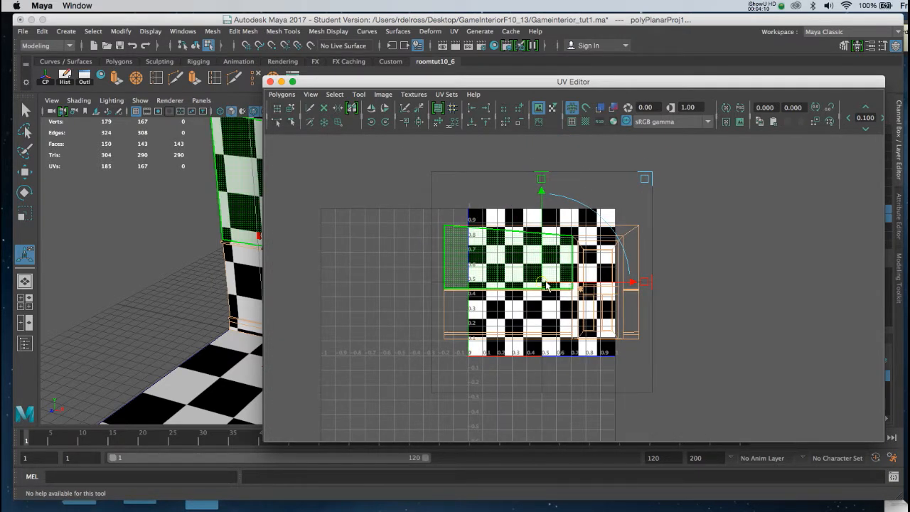
pyautogui.press('r')
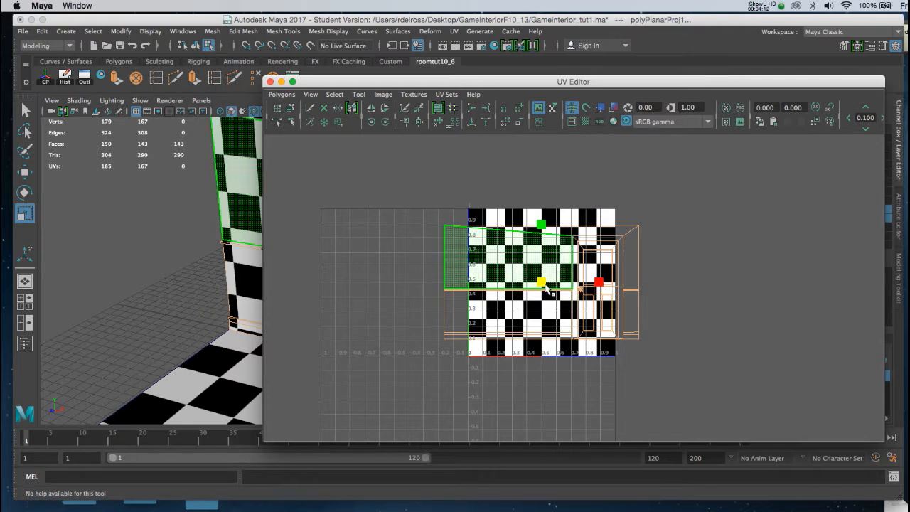
pyautogui.moveTo(542, 285); pyautogui.dragTo(526, 246)
pyautogui.press('w')
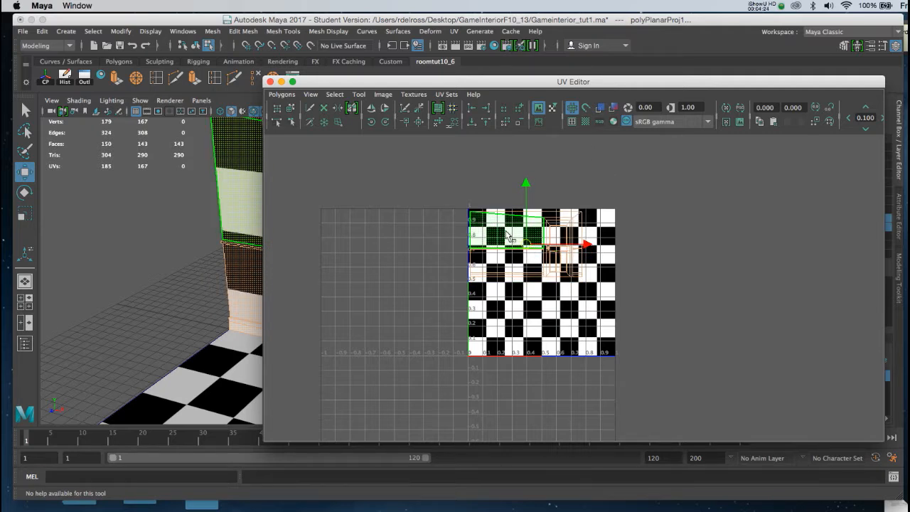
# Turn off the checker image display in the UV Editor and scale the UV shell slightly smaller
pyautogui.click(540, 108)
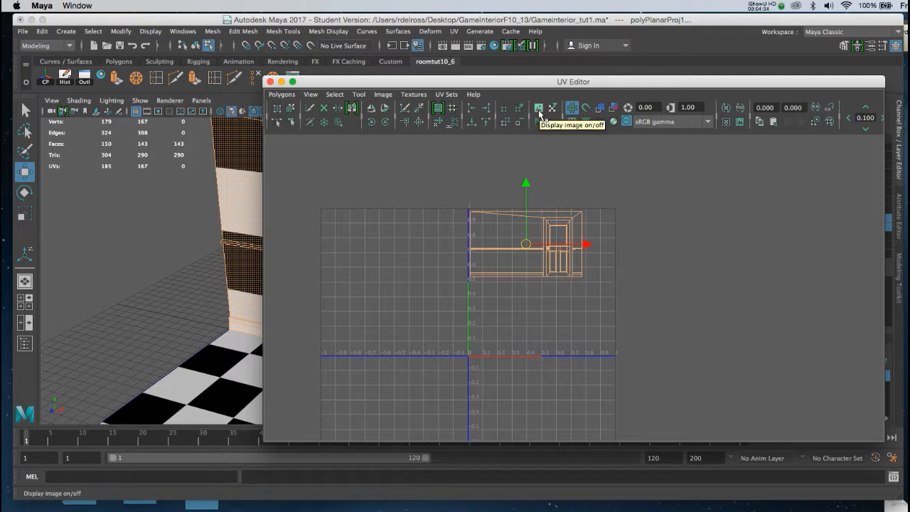
pyautogui.click(540, 108)
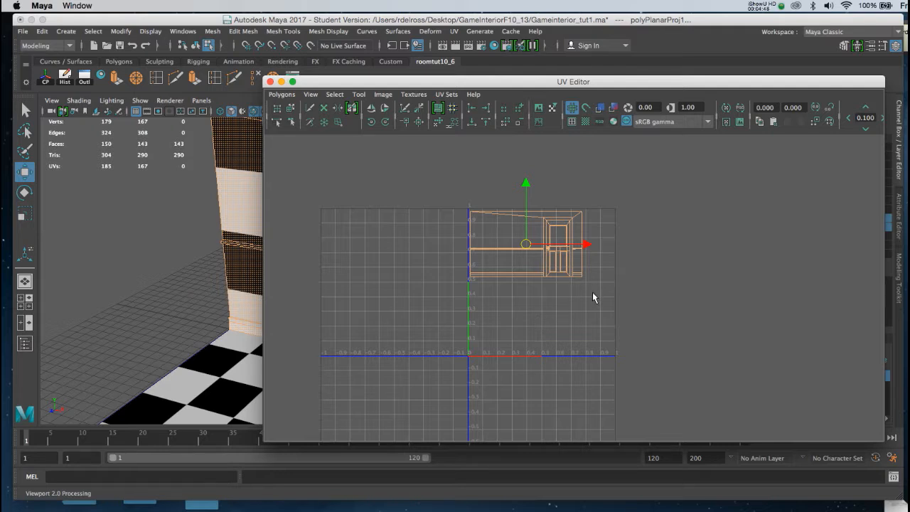
pyautogui.press('r')
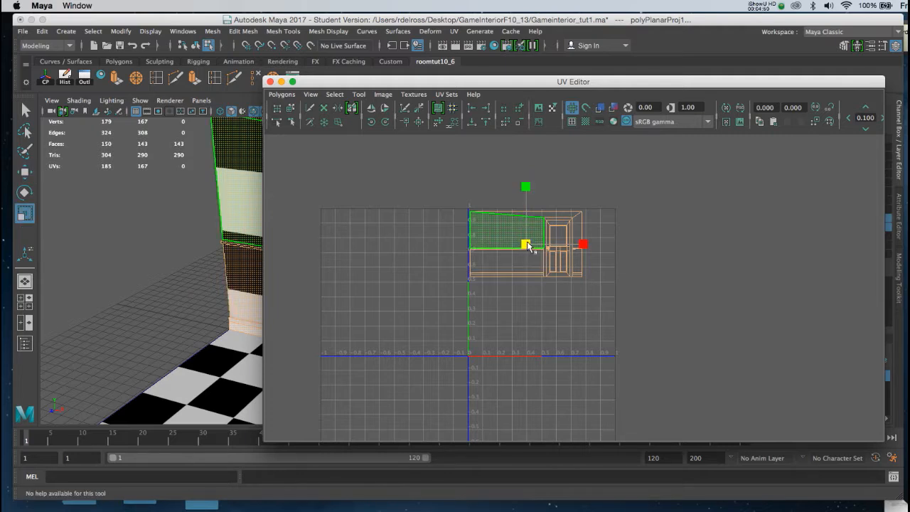
pyautogui.moveTo(526, 245); pyautogui.dragTo(521, 240)
pyautogui.press('w')
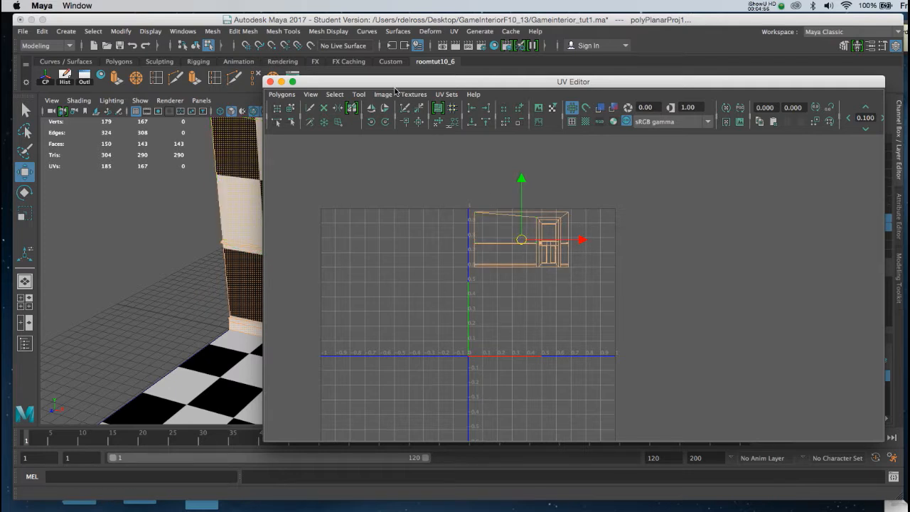
# Save the scene file, continuing past the student version notice
pyautogui.moveTo(379, 84); pyautogui.dragTo(412, 91)
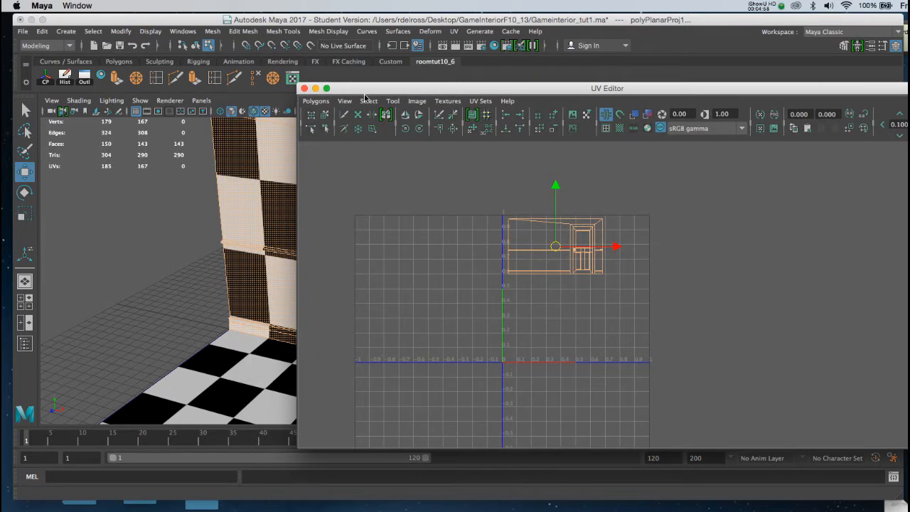
pyautogui.press('super+s')
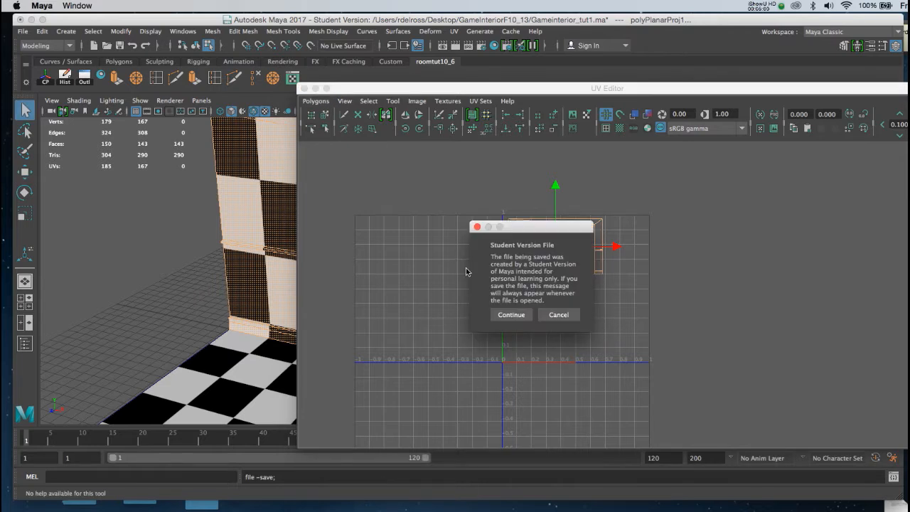
pyautogui.click(509, 314)
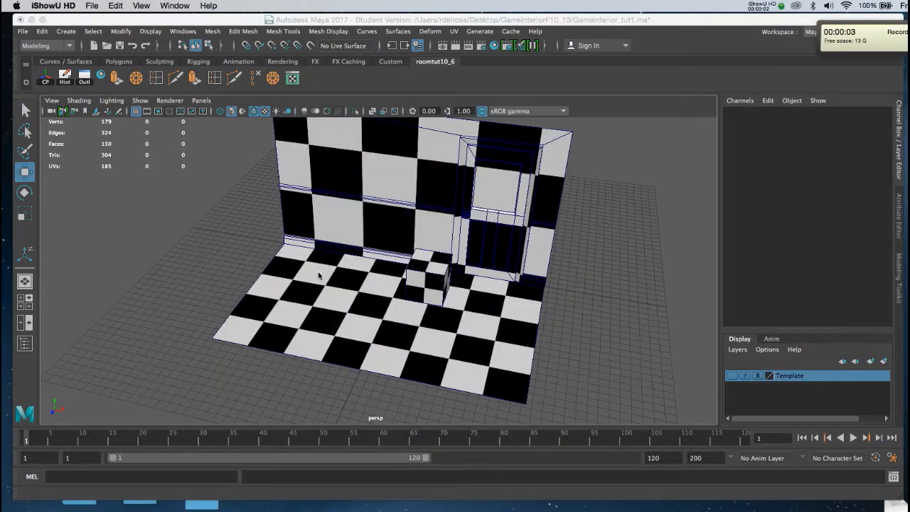
# Select the floor plane and apply a planar UV projection from the Y axis
pyautogui.click(319, 276)
pyautogui.click(319, 276)
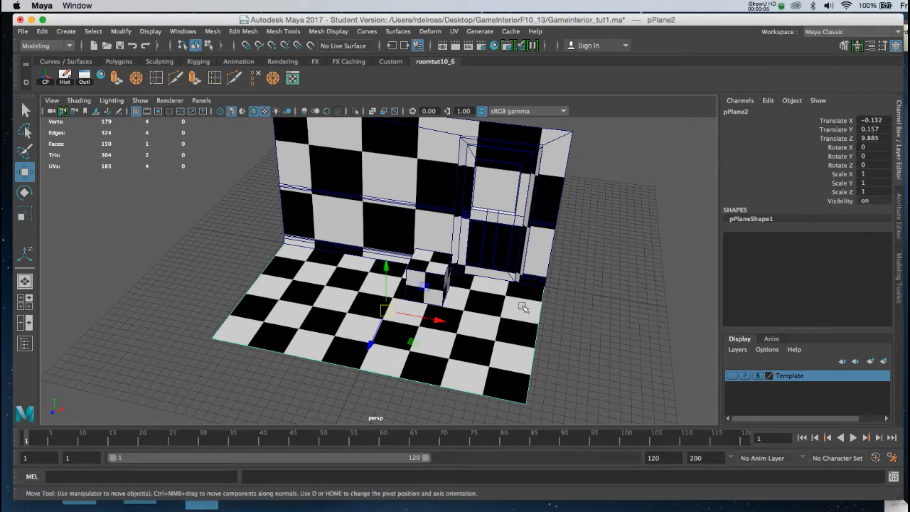
pyautogui.press('space')
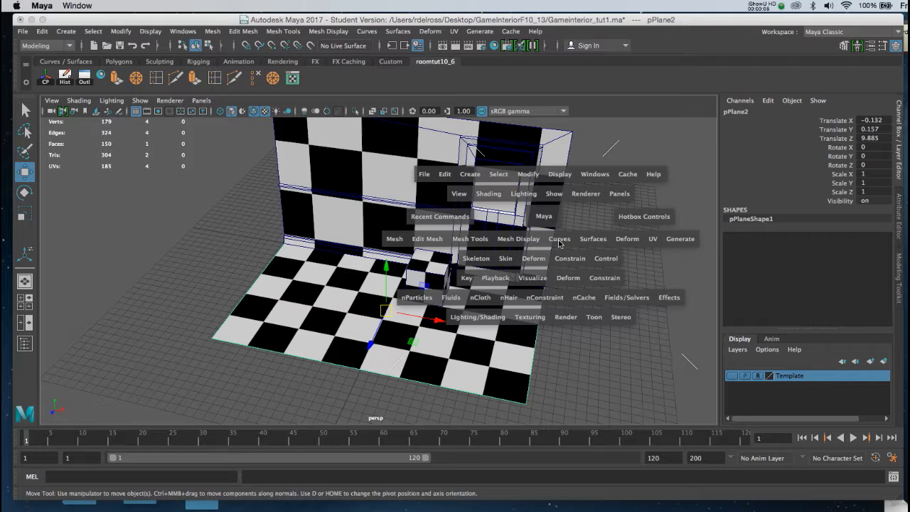
pyautogui.click(652, 240)
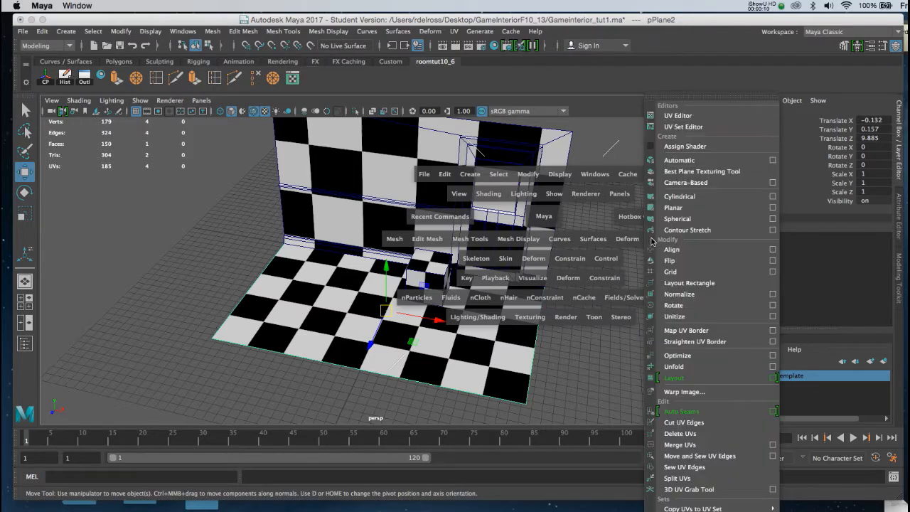
pyautogui.click(772, 208)
pyautogui.moveTo(708, 154); pyautogui.dragTo(671, 143)
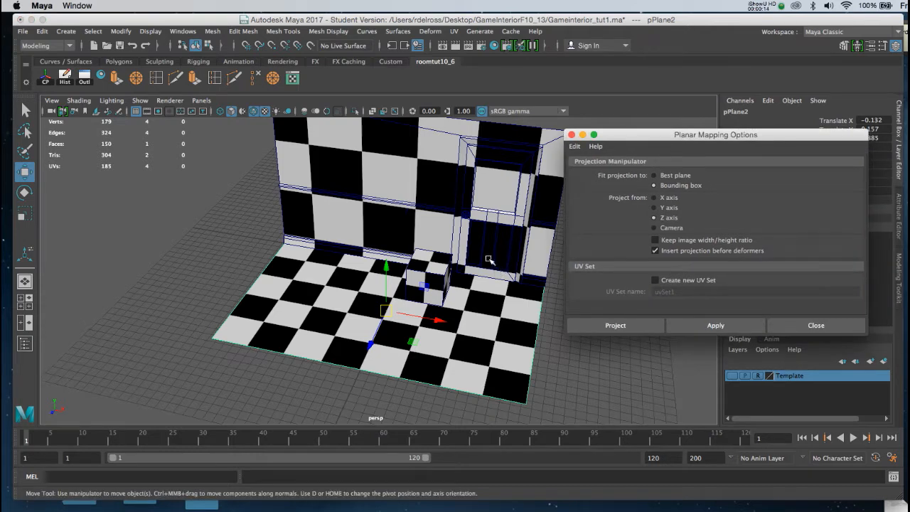
pyautogui.scroll(3, 497, 356)
pyautogui.keyDown('alt'); pyautogui.moveTo(496, 356); pyautogui.dragTo(479, 350); pyautogui.keyUp('alt')
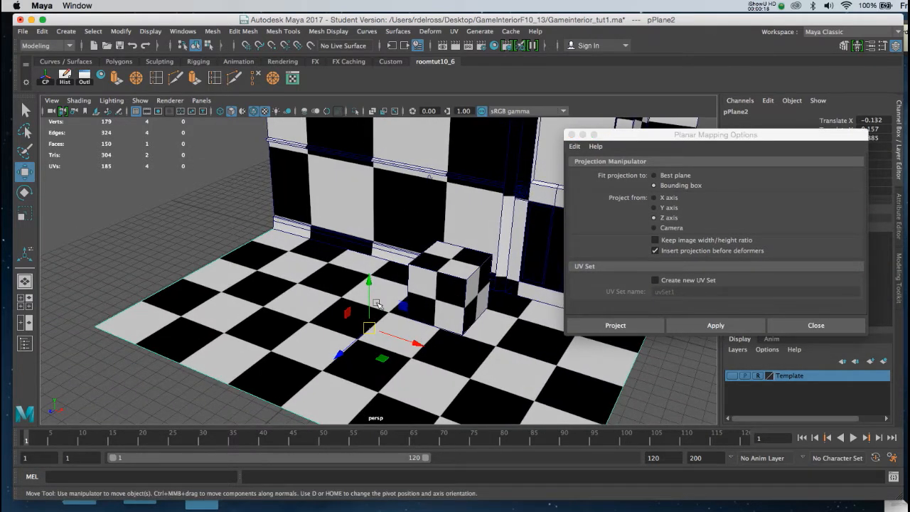
pyautogui.click(654, 208)
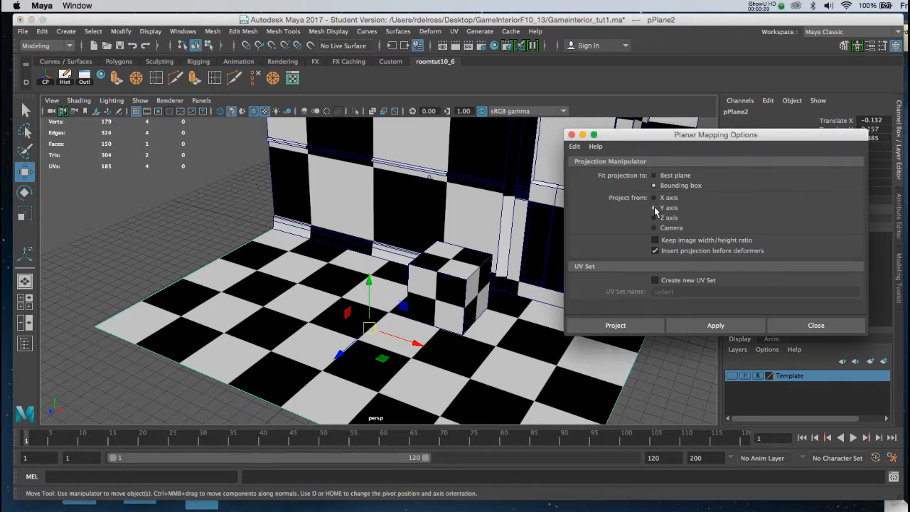
pyautogui.click(698, 324)
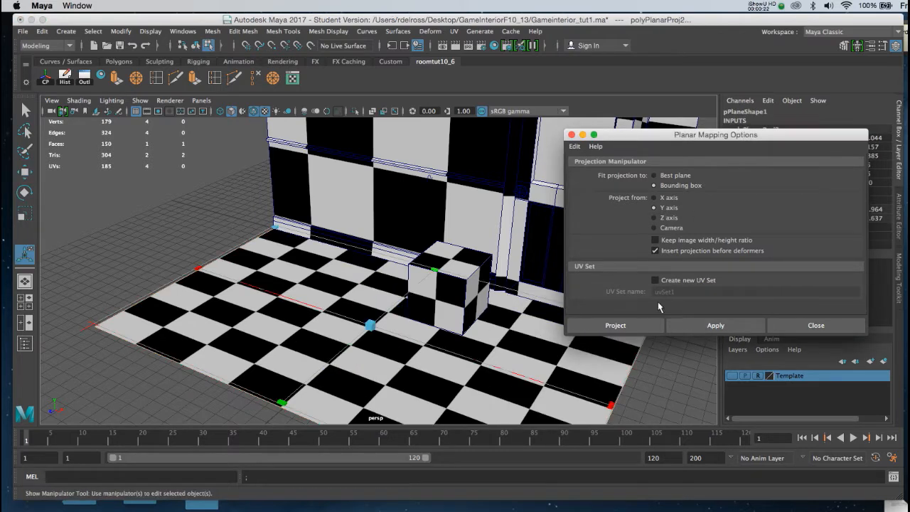
# Close the planar mapping options and set the floor projection's width and height to 25
pyautogui.keyDown('alt'); pyautogui.moveTo(446, 211); pyautogui.dragTo(467, 272); pyautogui.keyUp('alt')
pyautogui.keyDown('alt'); pyautogui.moveTo(467, 273); pyautogui.dragTo(458, 231, button='right'); pyautogui.keyUp('alt')
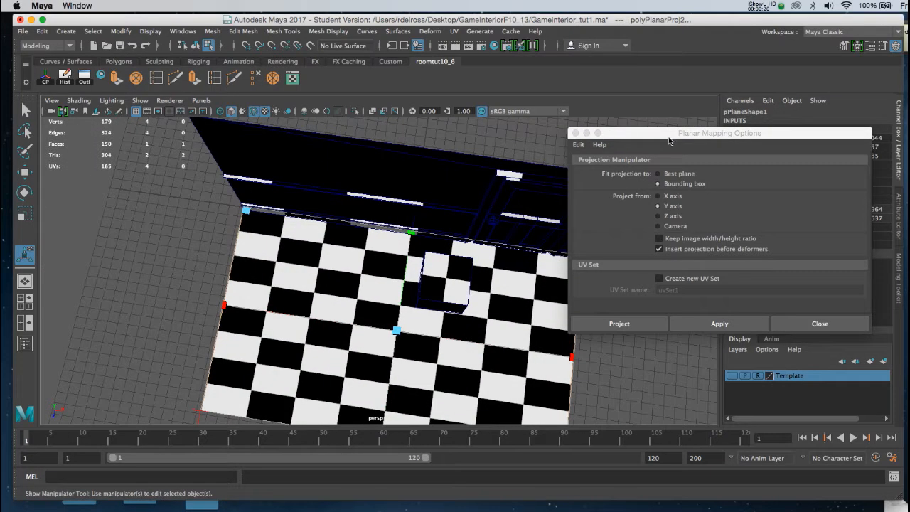
pyautogui.moveTo(686, 134); pyautogui.dragTo(661, 141)
pyautogui.click(553, 143)
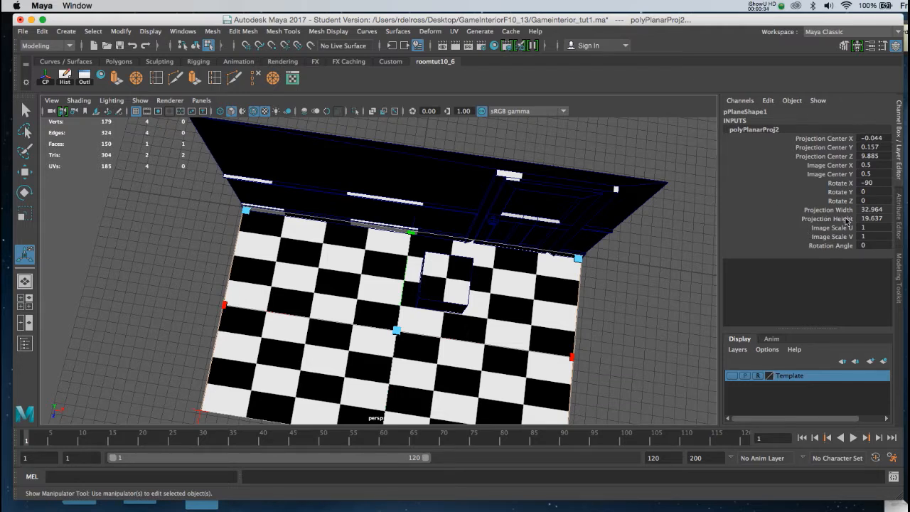
pyautogui.moveTo(890, 209); pyautogui.dragTo(888, 218)
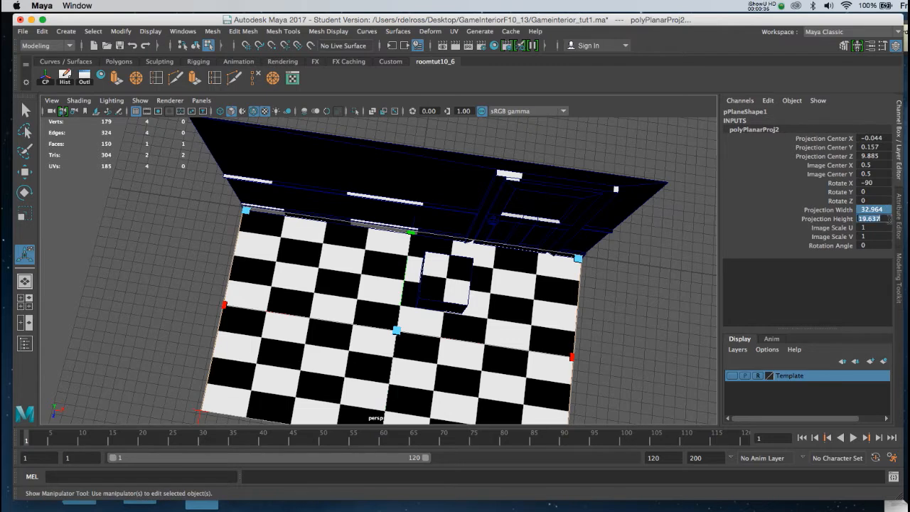
pyautogui.write('2')
pyautogui.press('Return')
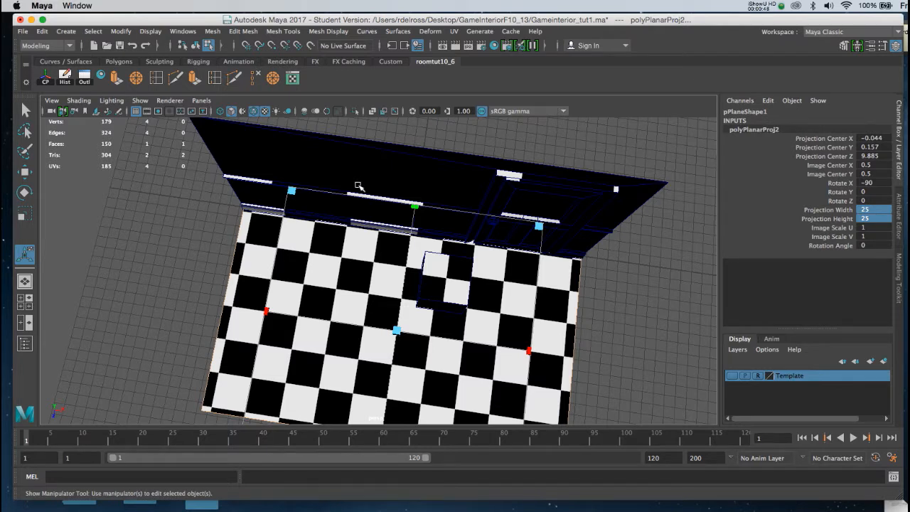
pyautogui.click(334, 260)
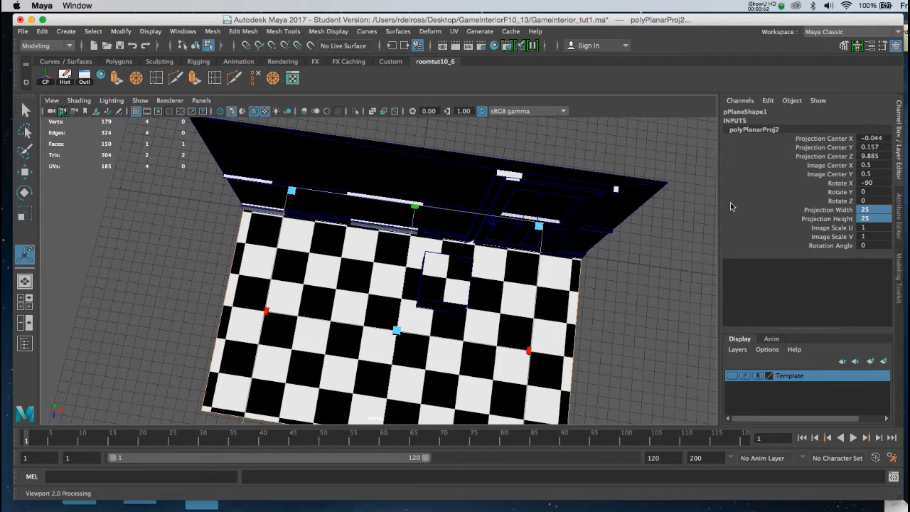
# Open the UV Editor, select the floor plane and scale its UV shell smaller
pyautogui.click(292, 78)
pyautogui.moveTo(469, 101); pyautogui.dragTo(457, 99)
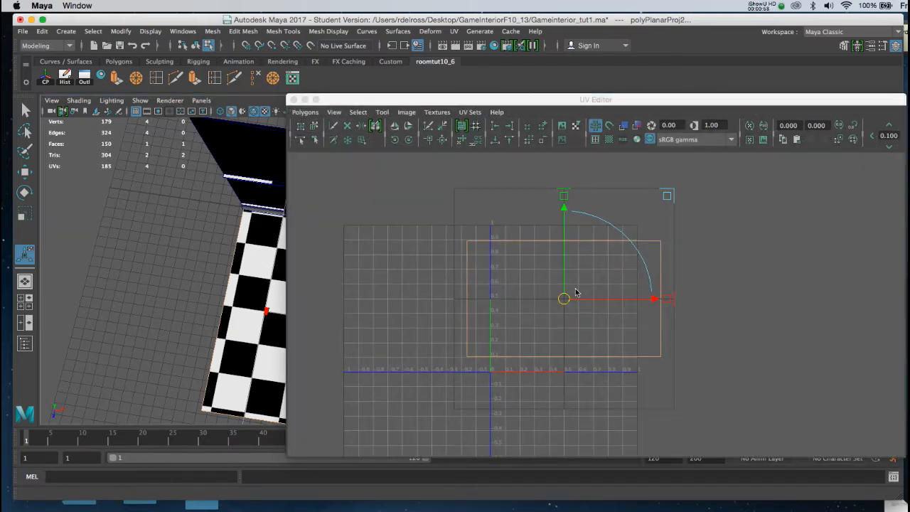
pyautogui.click(263, 313)
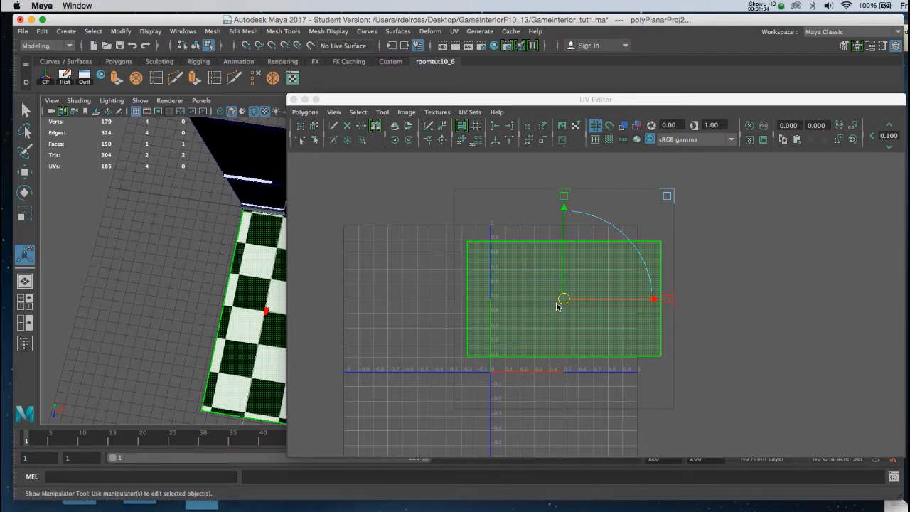
pyautogui.press('r')
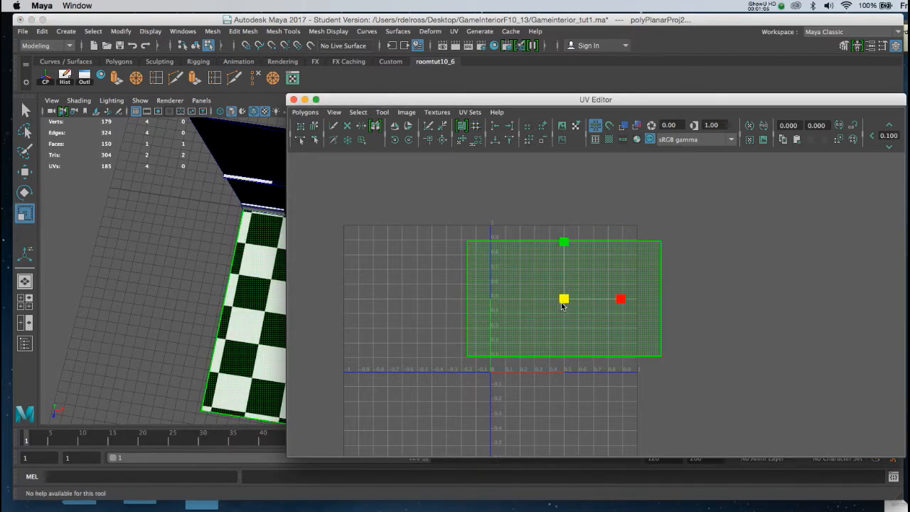
pyautogui.moveTo(563, 299); pyautogui.dragTo(534, 310)
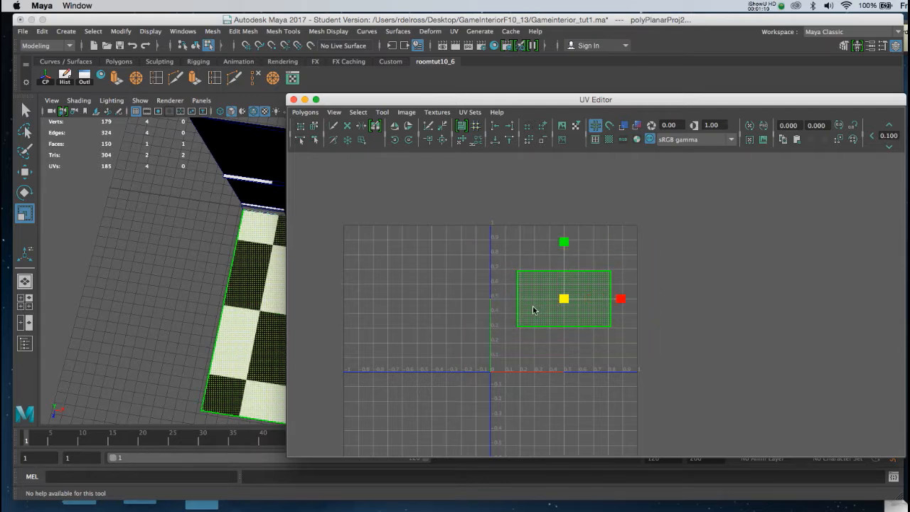
# Move the floor's UV shell to the left, outside the 0–1 UV range
pyautogui.press('w')
pyautogui.moveTo(561, 302); pyautogui.dragTo(431, 319)
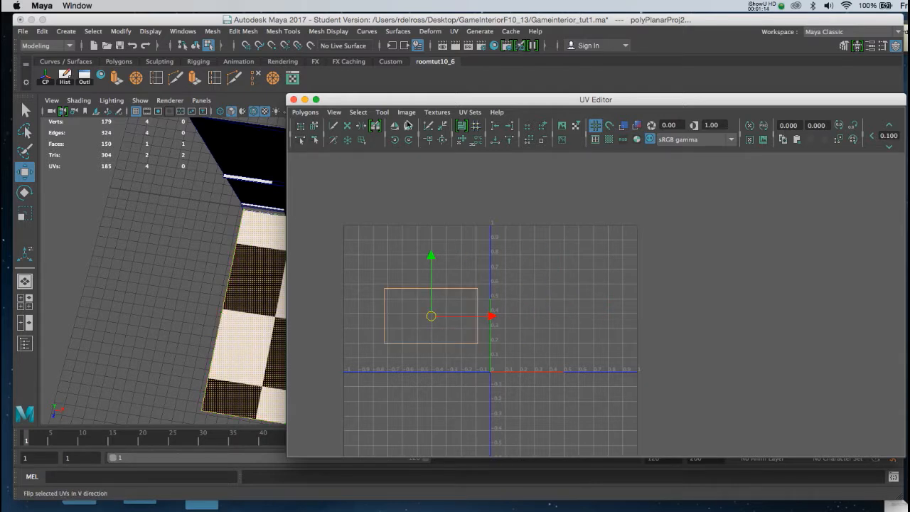
pyautogui.moveTo(397, 100); pyautogui.dragTo(447, 91)
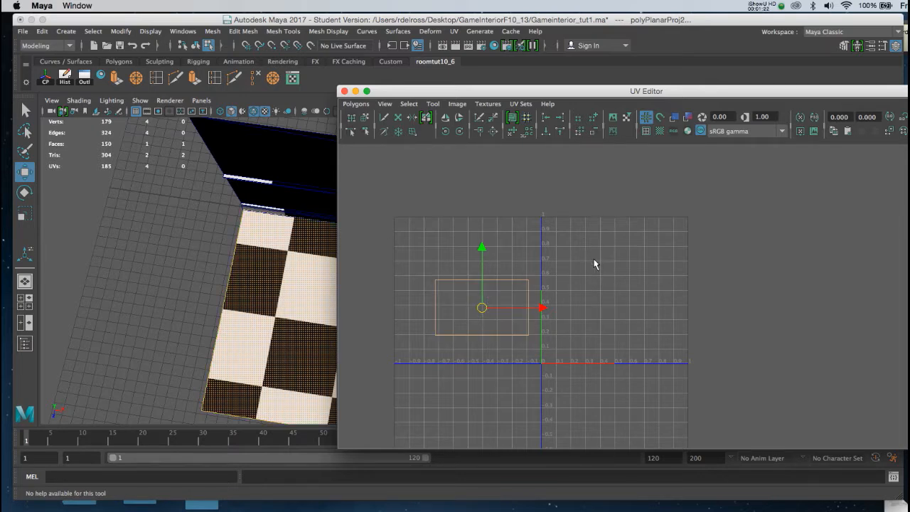
# Select the walls and floor, then move the floor's UV shell into the 0–1 range beneath the wall shells
pyautogui.rightClick(275, 250)
pyautogui.moveTo(275, 250); pyautogui.dragTo(313, 236, button='right')
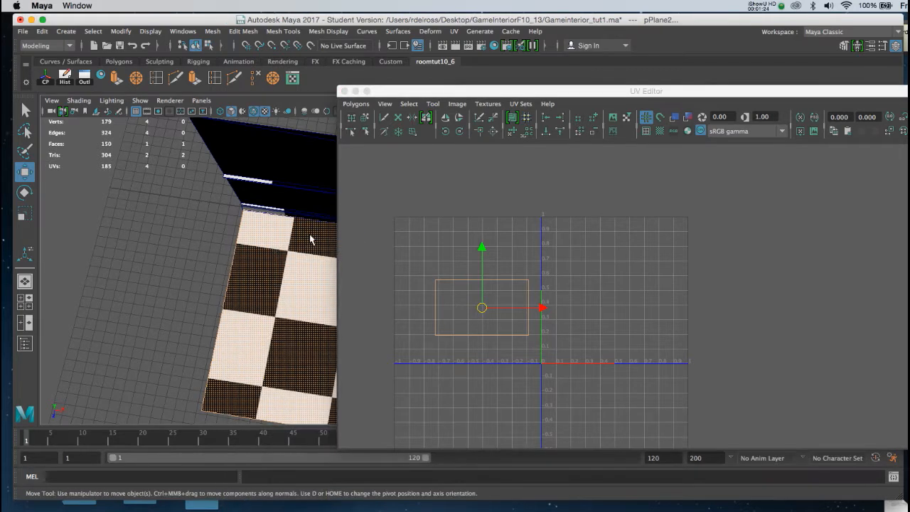
pyautogui.click(297, 157)
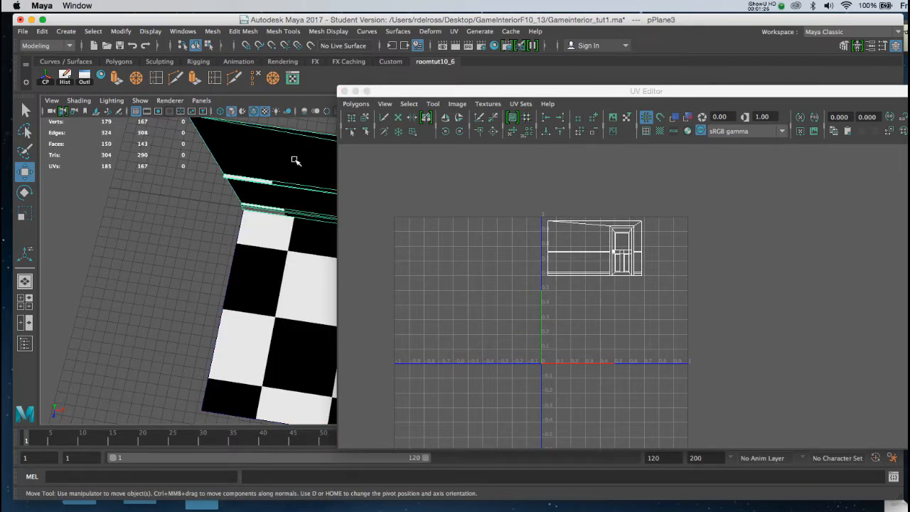
pyautogui.click(268, 271)
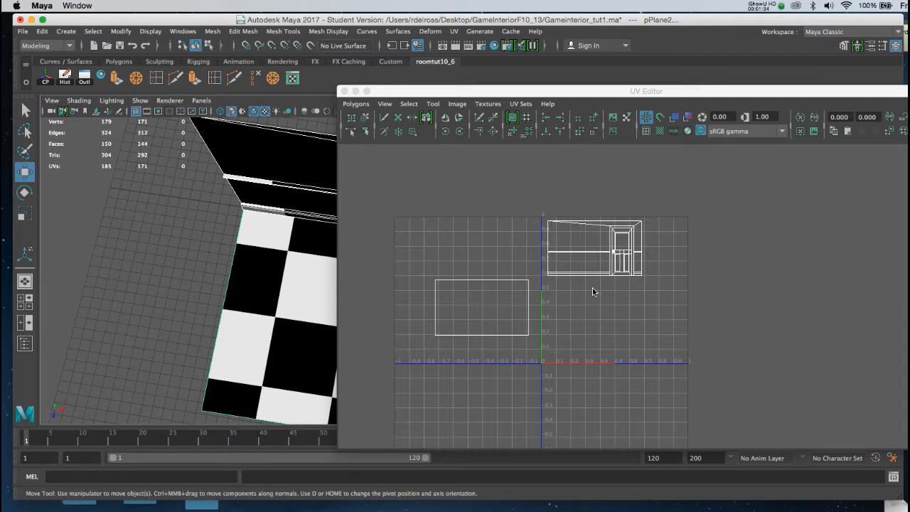
pyautogui.rightClick(499, 303)
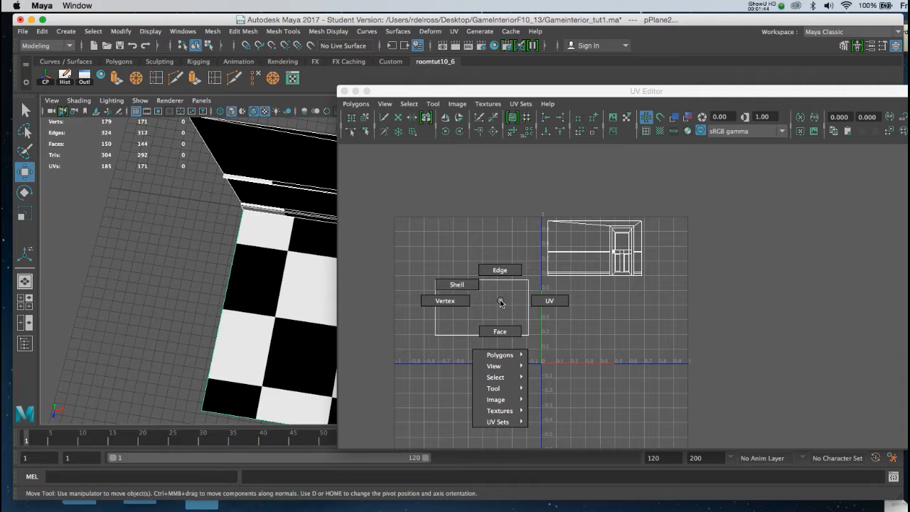
pyautogui.moveTo(499, 302); pyautogui.dragTo(466, 289, button='right')
pyautogui.click(465, 289)
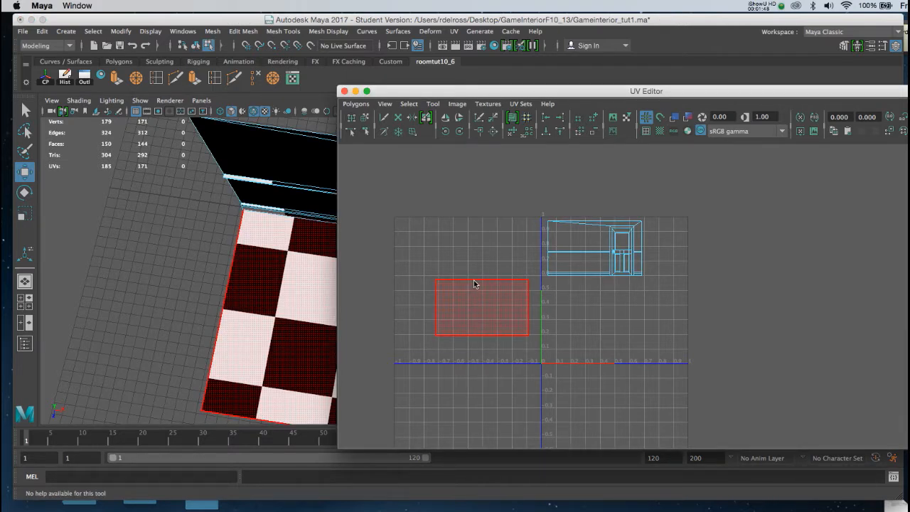
pyautogui.click(475, 284)
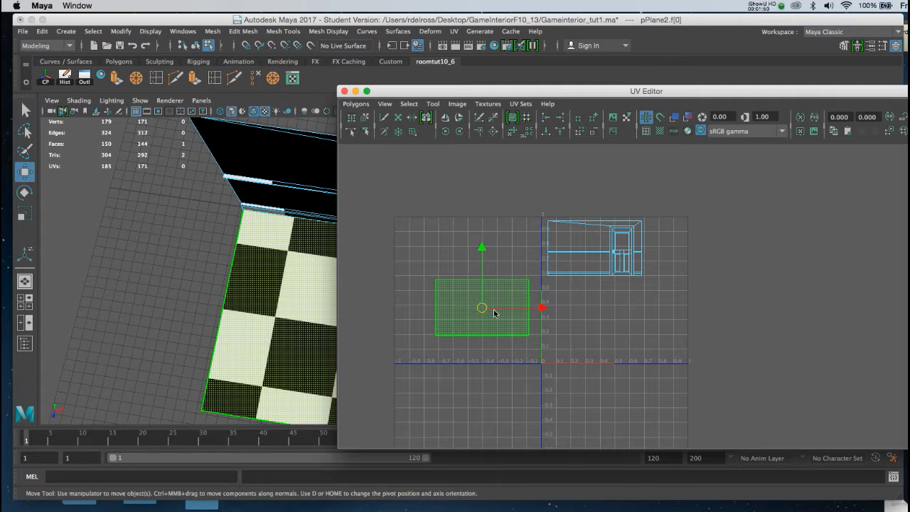
pyautogui.moveTo(482, 311); pyautogui.dragTo(595, 306)
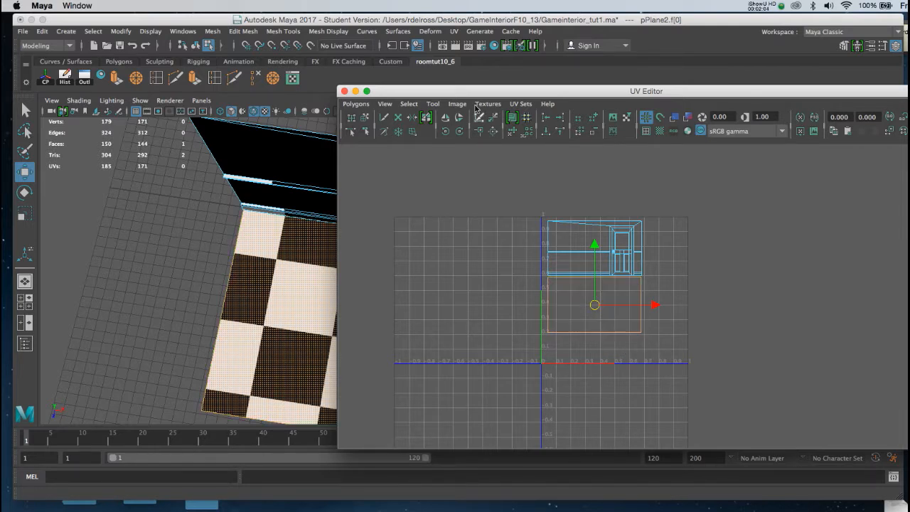
# Save the scene, continuing past the student version notice
pyautogui.moveTo(431, 91); pyautogui.dragTo(600, 84)
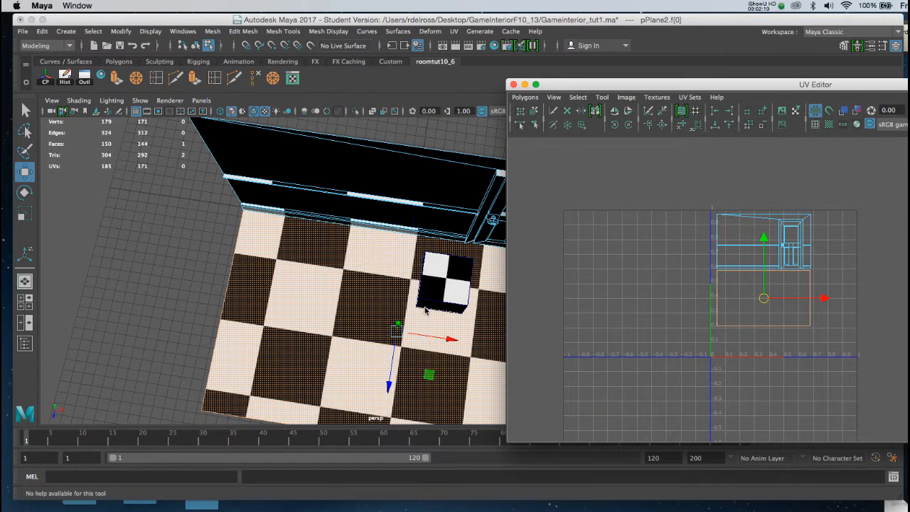
pyautogui.press('super+s')
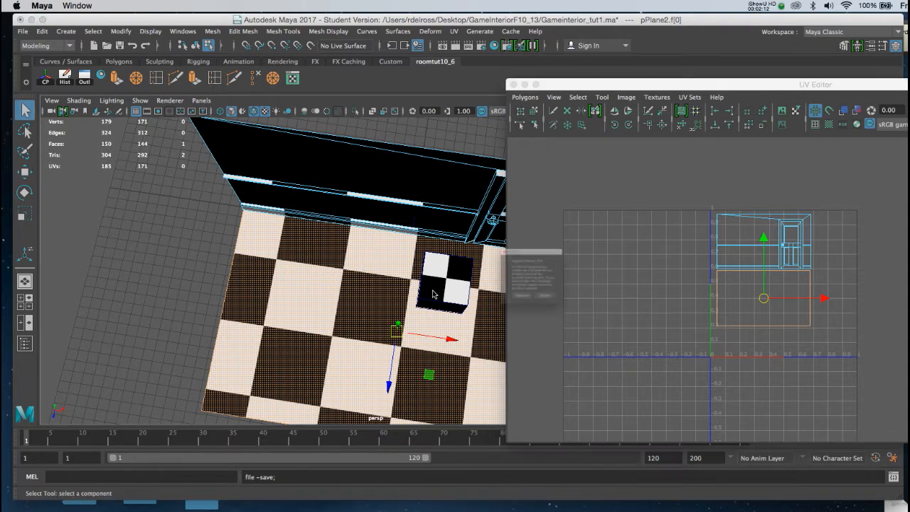
pyautogui.click(526, 315)
# Select the cube on the floor and move its UV shell to the left of the UV space
pyautogui.moveTo(362, 275); pyautogui.dragTo(425, 264, button='right')
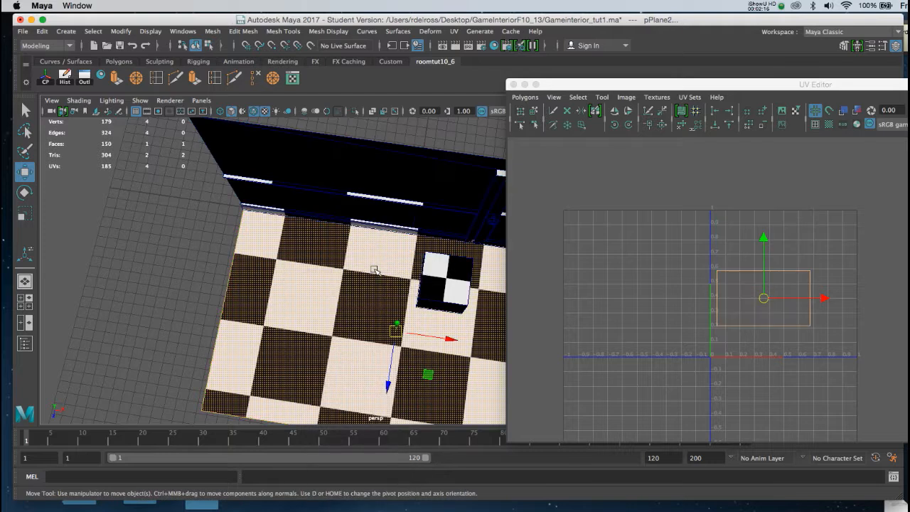
pyautogui.click(375, 270)
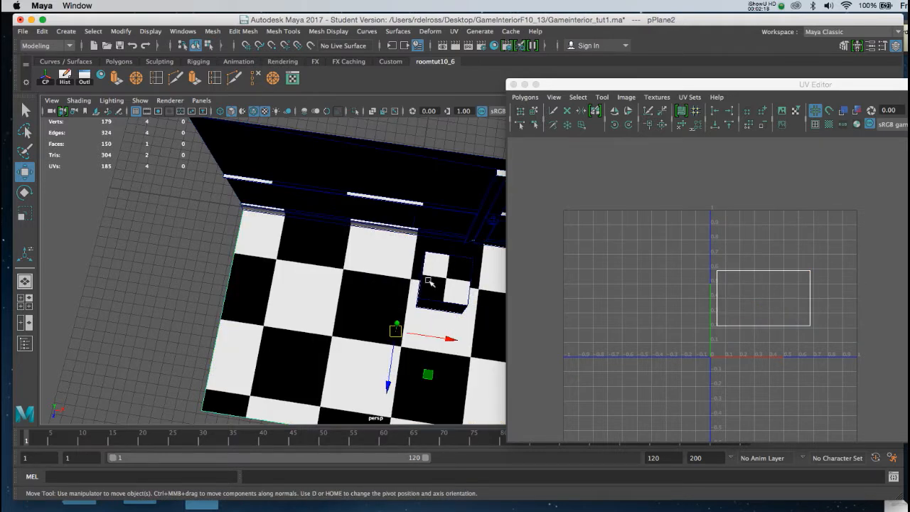
pyautogui.click(450, 273)
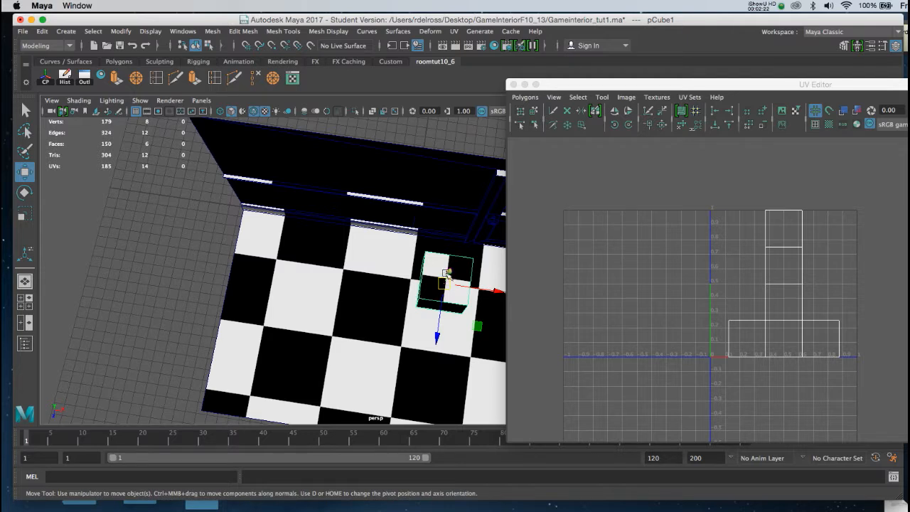
pyautogui.press('f')
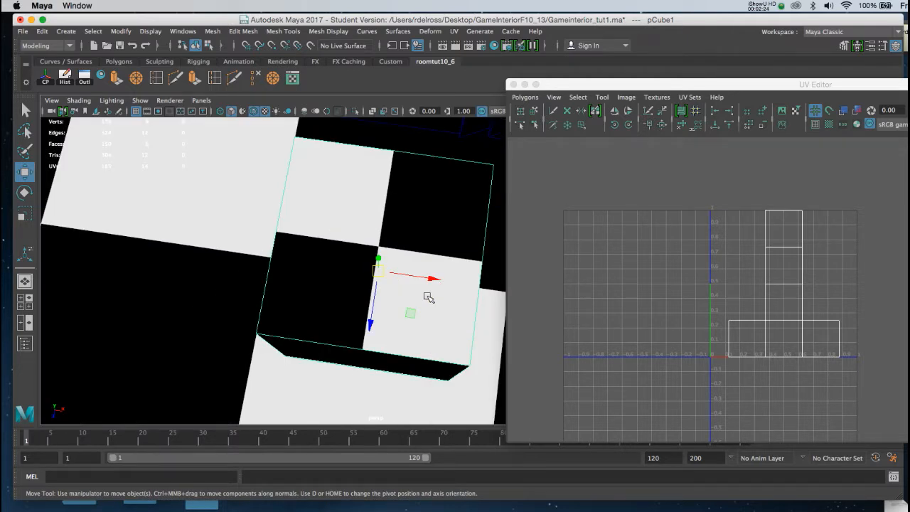
pyautogui.keyDown('alt'); pyautogui.moveTo(426, 296); pyautogui.dragTo(420, 260); pyautogui.keyUp('alt')
pyautogui.keyDown('alt'); pyautogui.moveTo(420, 260); pyautogui.dragTo(357, 200, button='right'); pyautogui.keyUp('alt')
pyautogui.keyDown('alt'); pyautogui.moveTo(424, 265); pyautogui.dragTo(410, 262); pyautogui.keyUp('alt')
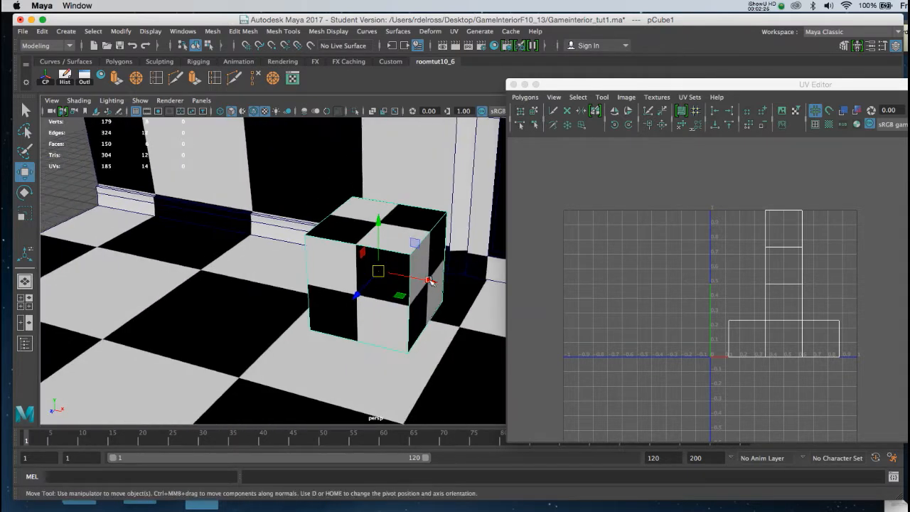
pyautogui.keyDown('alt'); pyautogui.moveTo(410, 263); pyautogui.dragTo(346, 229, button='right'); pyautogui.keyUp('alt')
pyautogui.moveTo(423, 273)
pyautogui.keyDown('alt'); pyautogui.mouseDown()
pyautogui.moveTo(391, 270)
pyautogui.moveTo(416, 286)
pyautogui.mouseUp(); pyautogui.keyUp('alt')
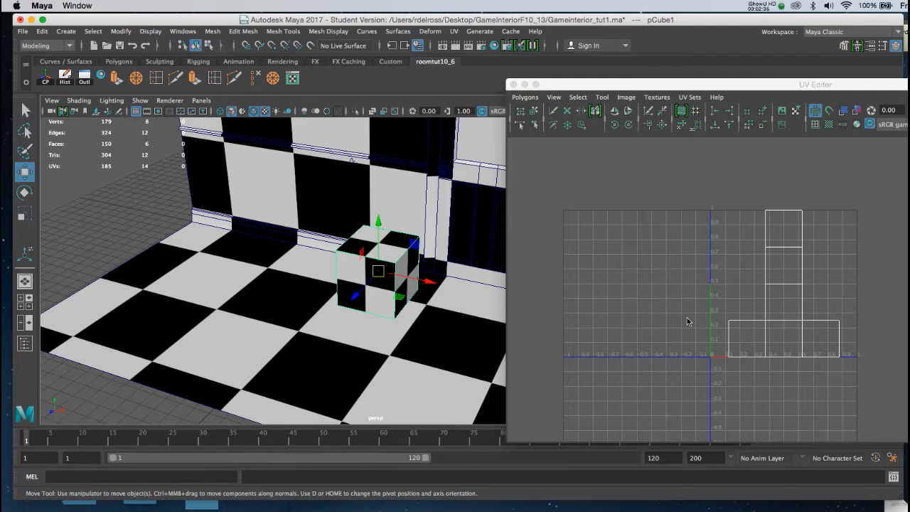
pyautogui.moveTo(596, 86); pyautogui.dragTo(588, 83)
pyautogui.keyDown('alt'); pyautogui.moveTo(440, 258); pyautogui.dragTo(366, 207, button='right'); pyautogui.keyUp('alt')
pyautogui.keyDown('alt'); pyautogui.moveTo(367, 207); pyautogui.dragTo(408, 235); pyautogui.keyUp('alt')
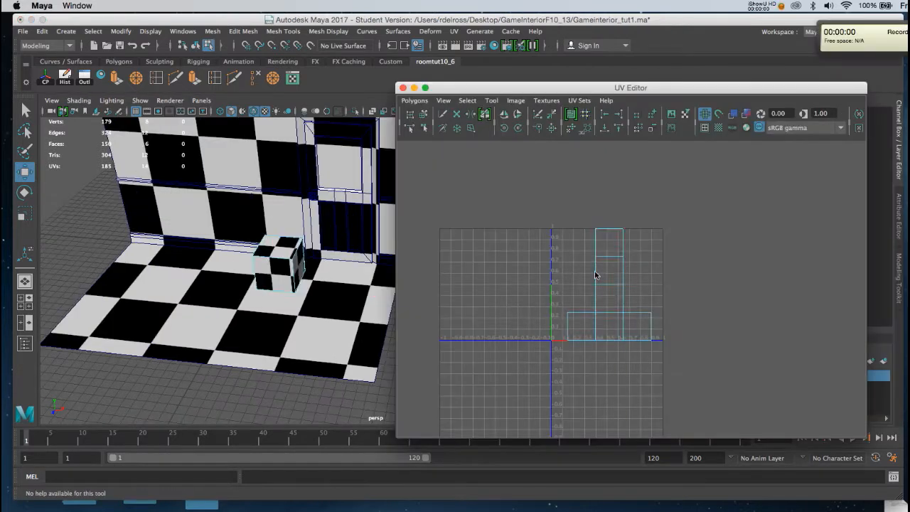
pyautogui.click(599, 272)
pyautogui.click(564, 266)
pyautogui.click(603, 265)
pyautogui.rightClick(609, 268)
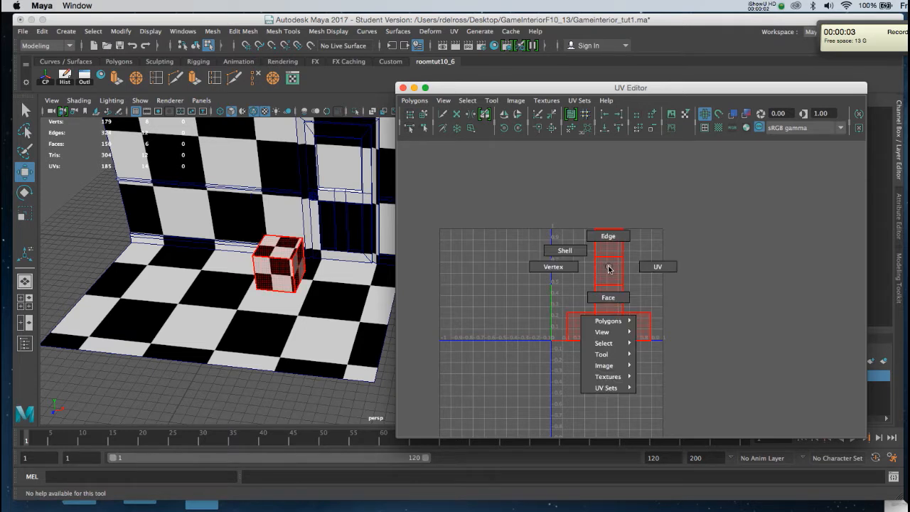
pyautogui.moveTo(609, 268); pyautogui.dragTo(573, 253, button='right')
pyautogui.click(605, 304)
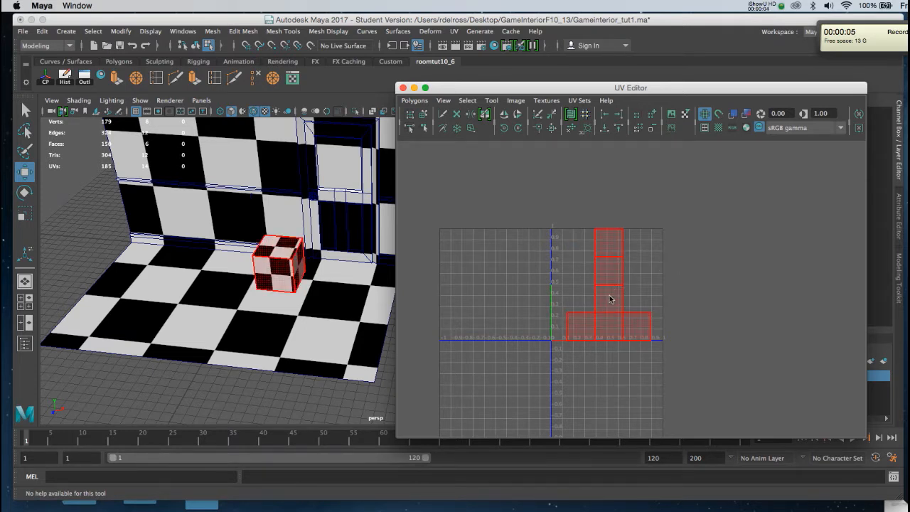
pyautogui.click(609, 288)
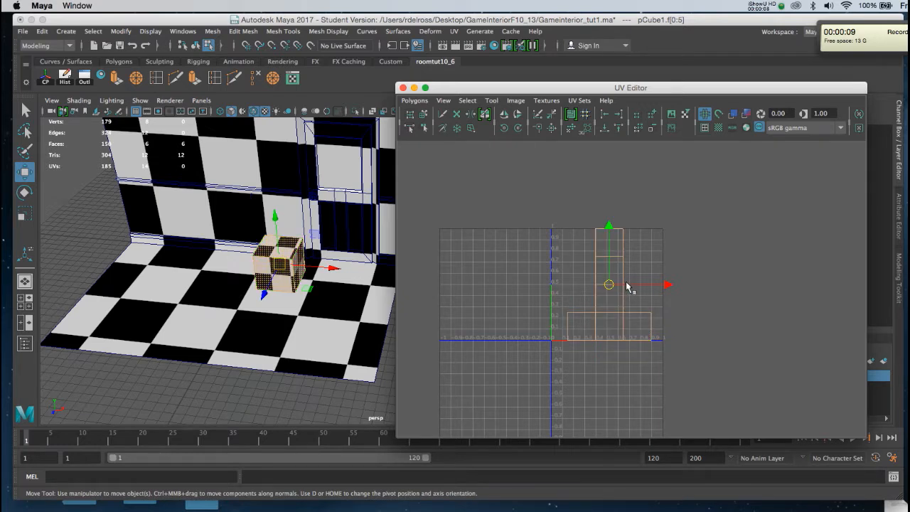
pyautogui.moveTo(632, 284); pyautogui.dragTo(511, 286)
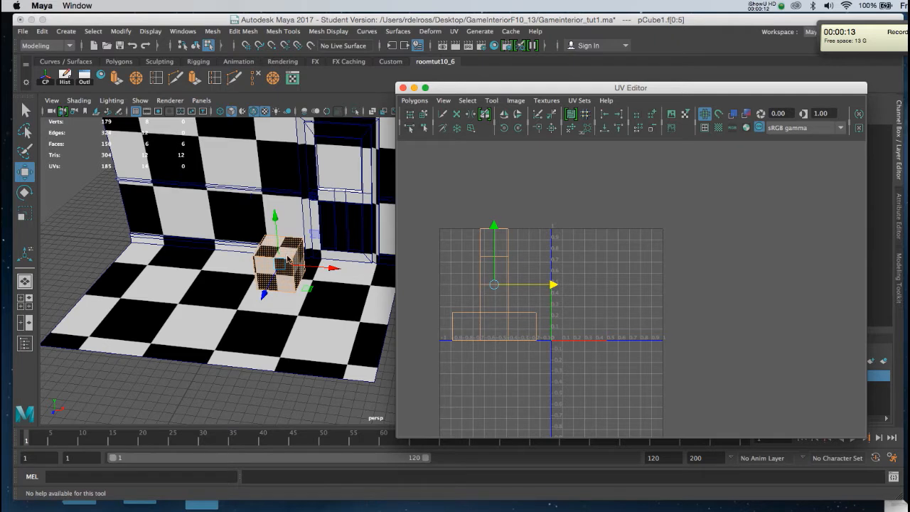
# Select the walls and cube together, then move the cube's UV shell beside the wall shells and scale it smaller
pyautogui.moveTo(289, 258); pyautogui.dragTo(345, 238, button='right')
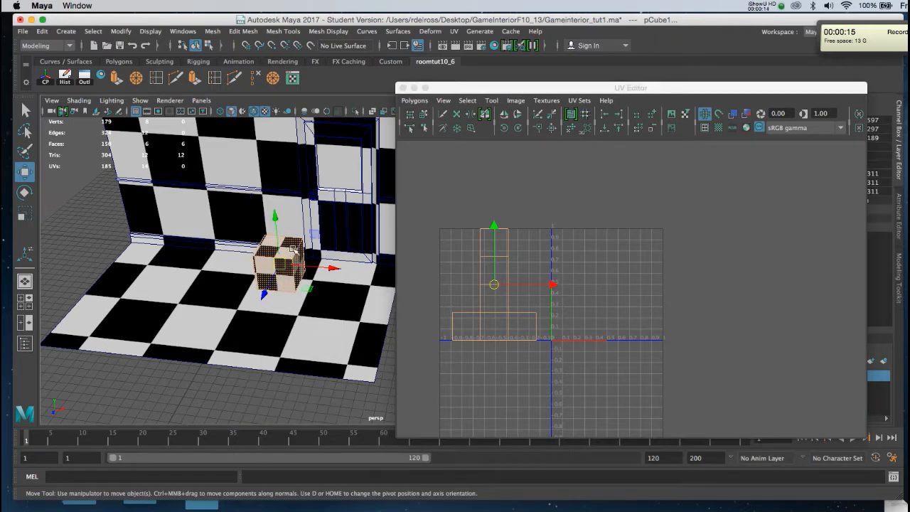
pyautogui.click(284, 189)
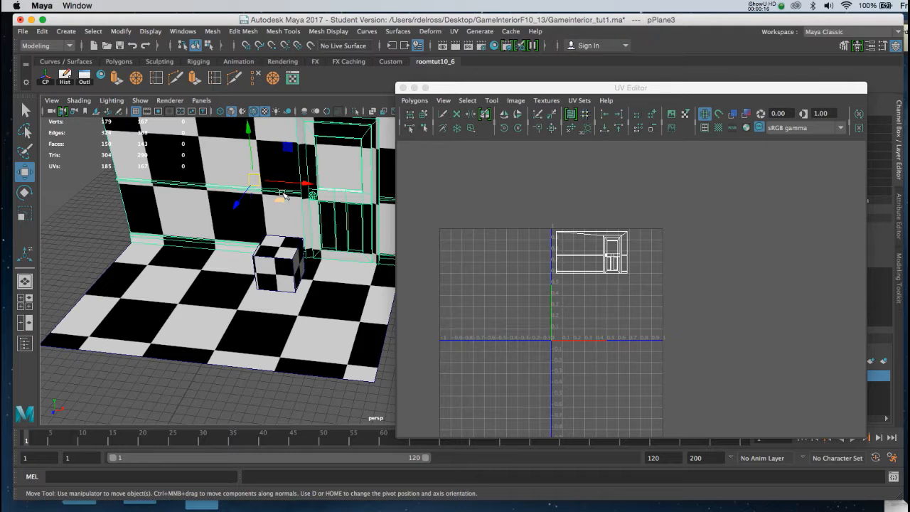
pyautogui.click(263, 269)
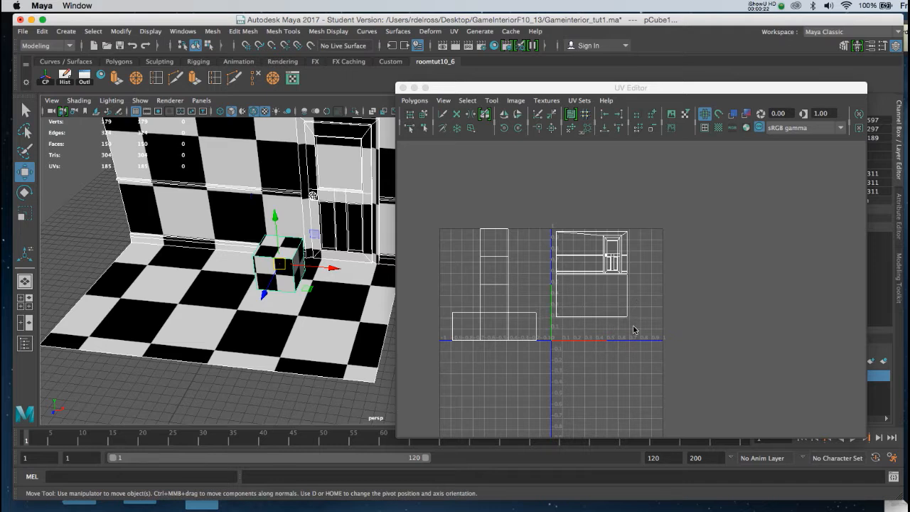
pyautogui.rightClick(497, 276)
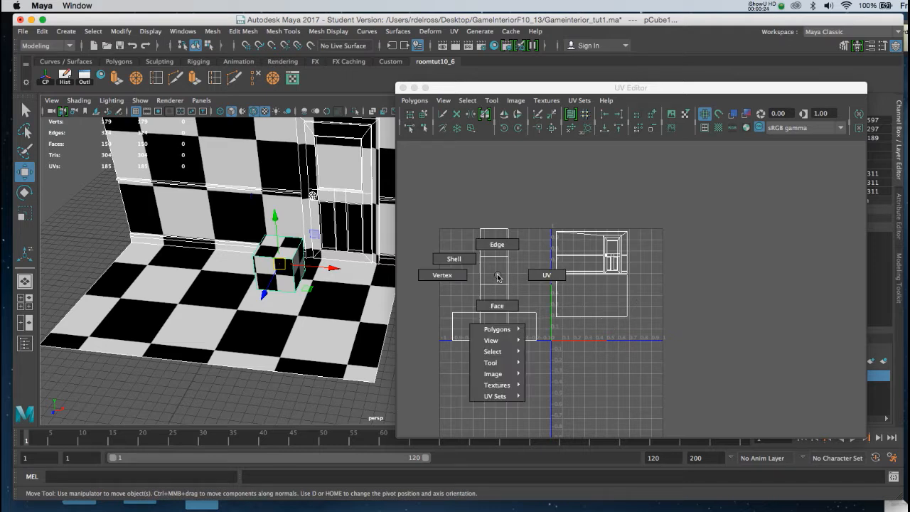
pyautogui.click(462, 260)
pyautogui.click(494, 285)
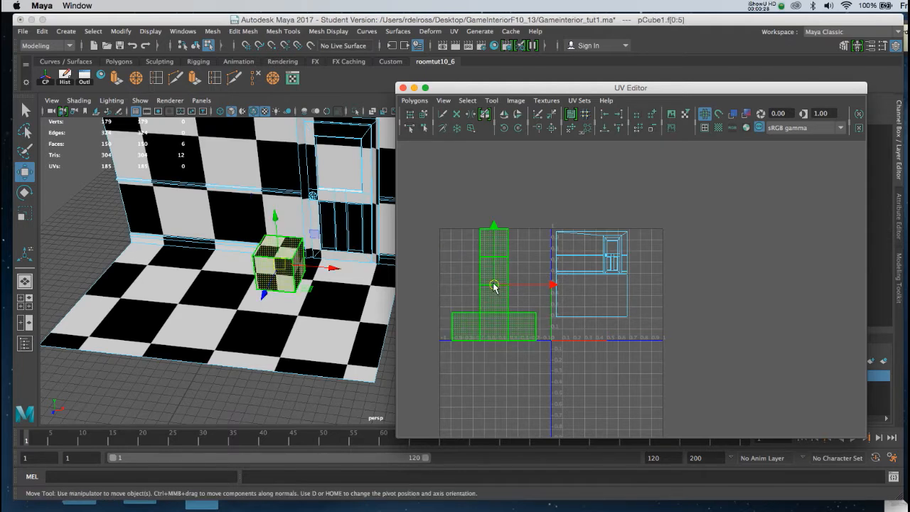
pyautogui.moveTo(494, 285); pyautogui.dragTo(641, 305)
pyautogui.press('r')
pyautogui.press('w')
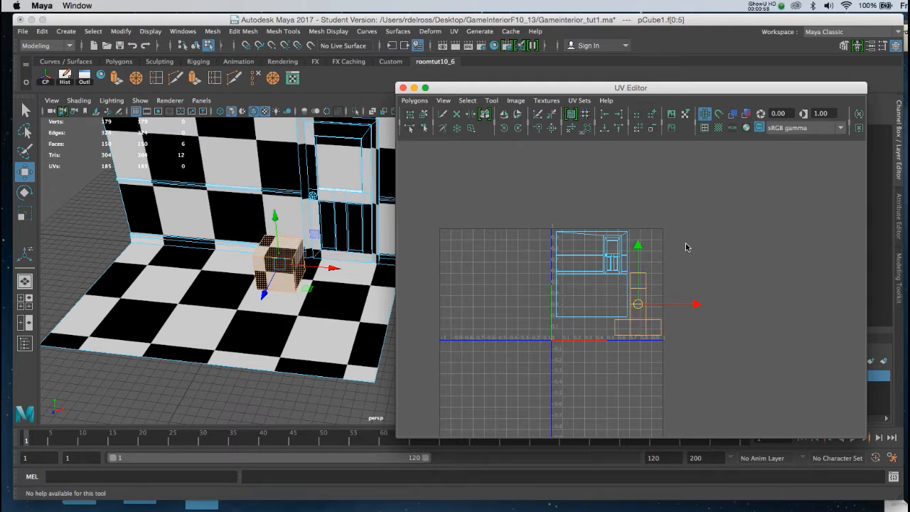
pyautogui.moveTo(293, 250); pyautogui.dragTo(297, 250, button='right')
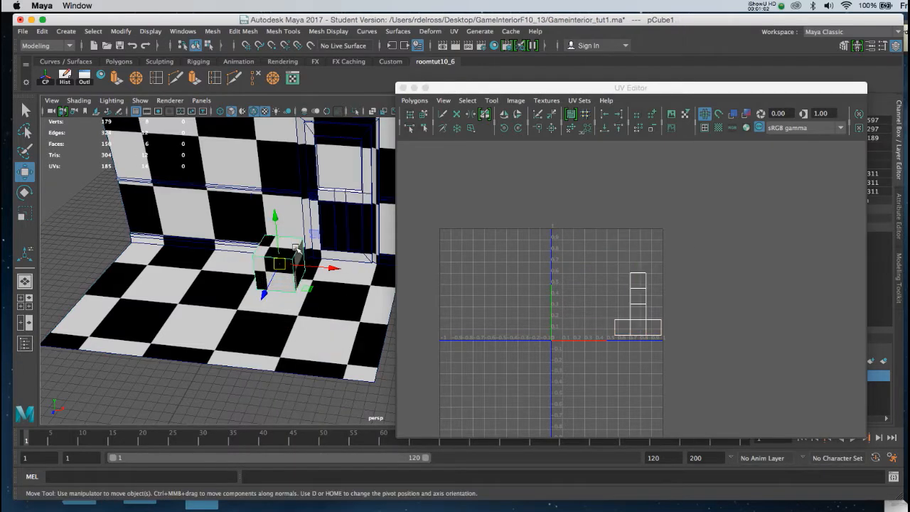
pyautogui.click(233, 174)
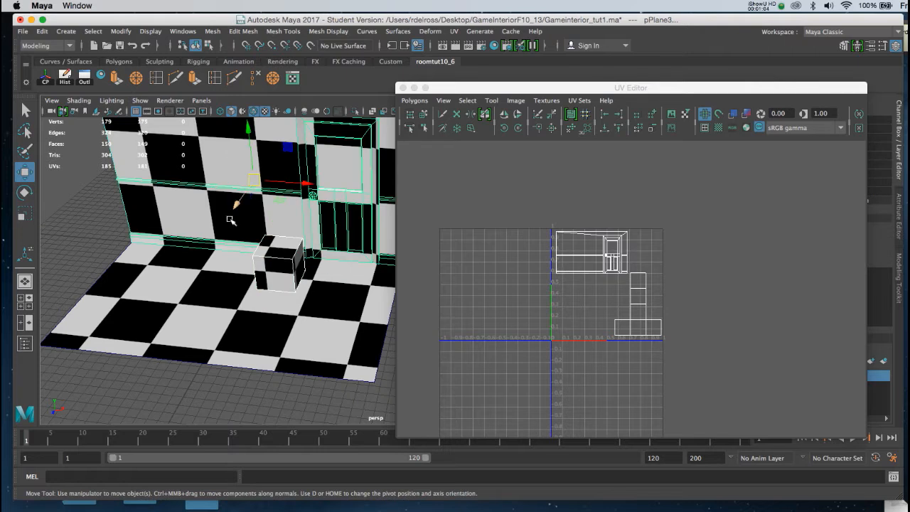
# Select the floor and open the UV Snapshot tool from the UV Editor
pyautogui.click(235, 288)
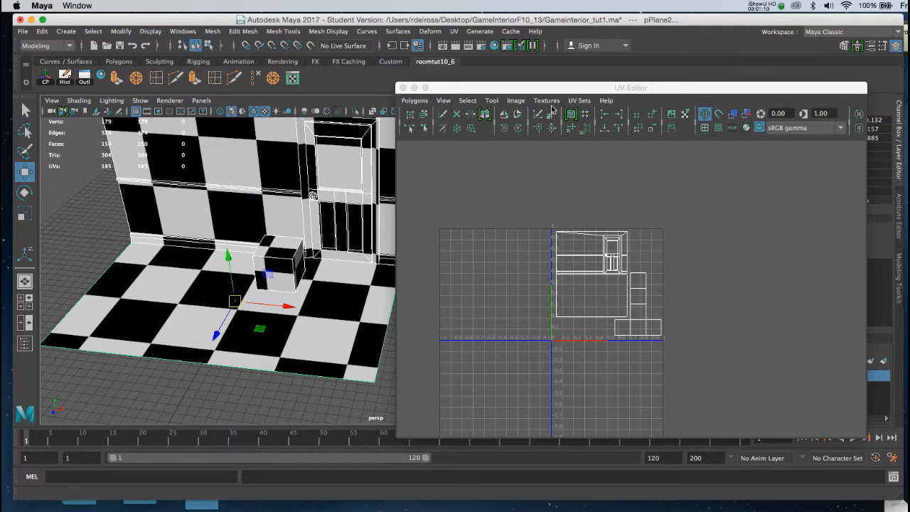
pyautogui.moveTo(555, 89); pyautogui.dragTo(559, 64)
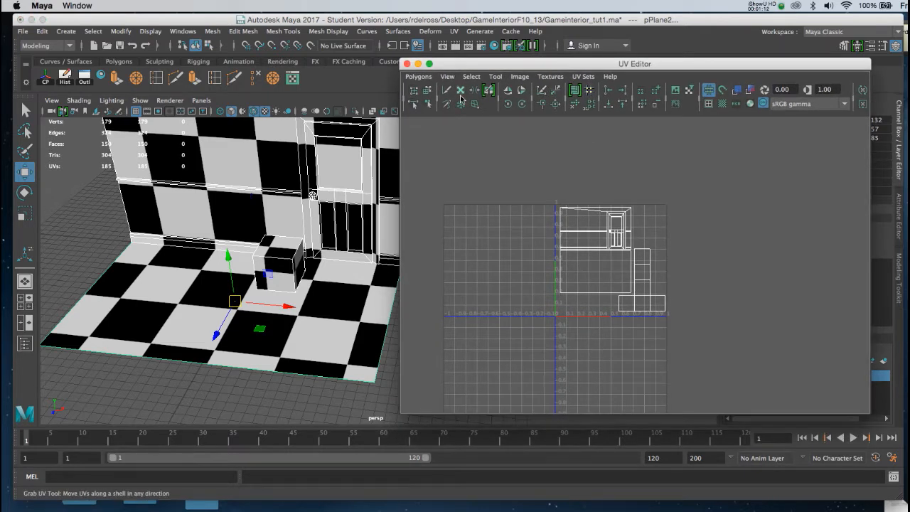
pyautogui.click(419, 77)
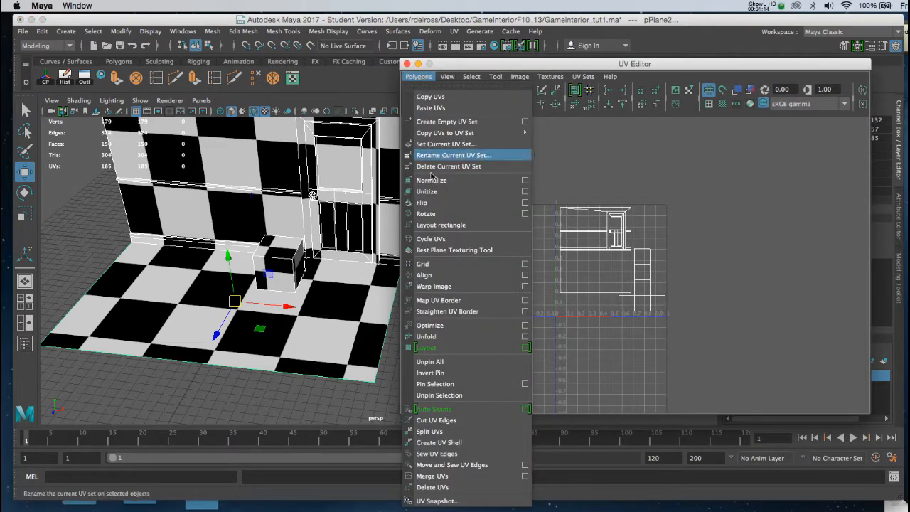
pyautogui.click(430, 500)
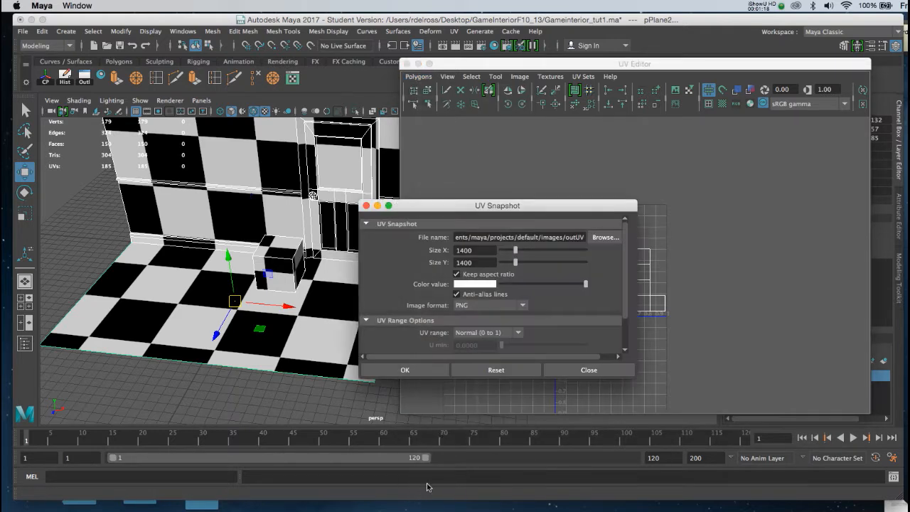
# Set the snapshot file to roomskin10_13 inside the GameInteriorF10_13 folder on the Desktop
pyautogui.moveTo(477, 205); pyautogui.dragTo(452, 136)
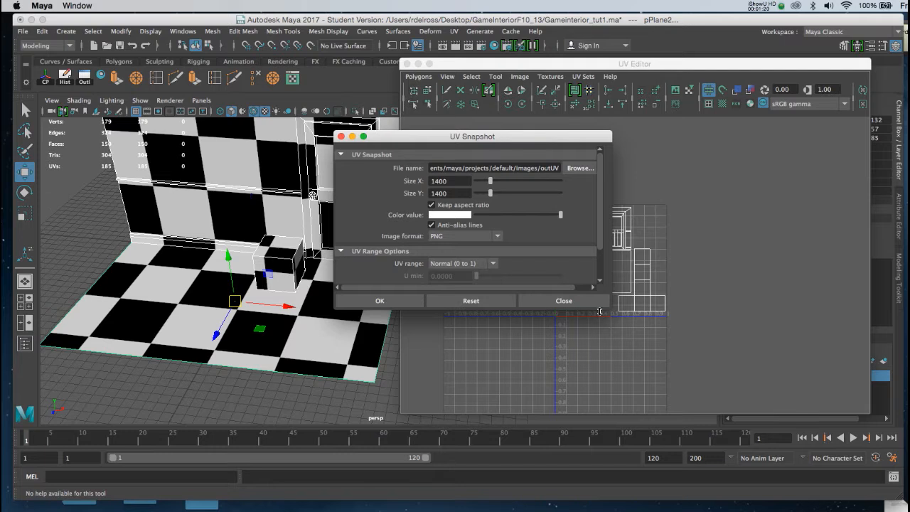
pyautogui.moveTo(606, 309); pyautogui.dragTo(630, 403)
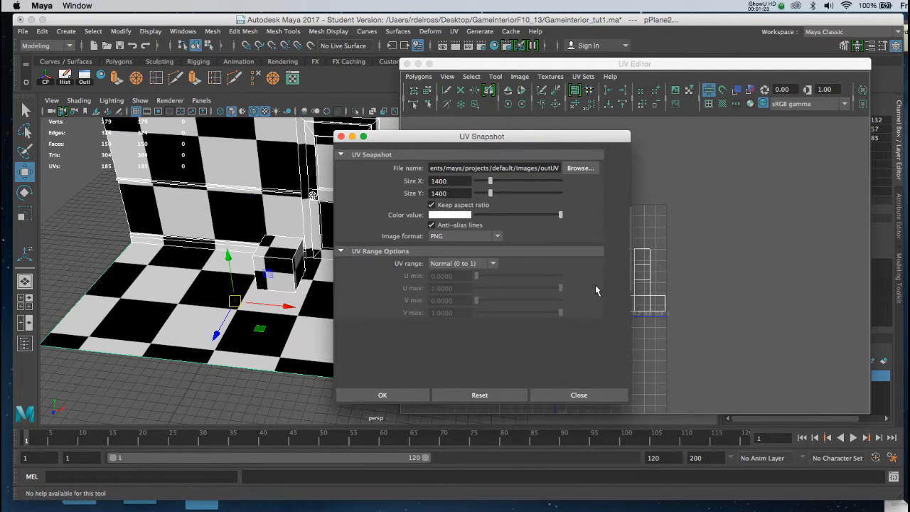
pyautogui.click(573, 168)
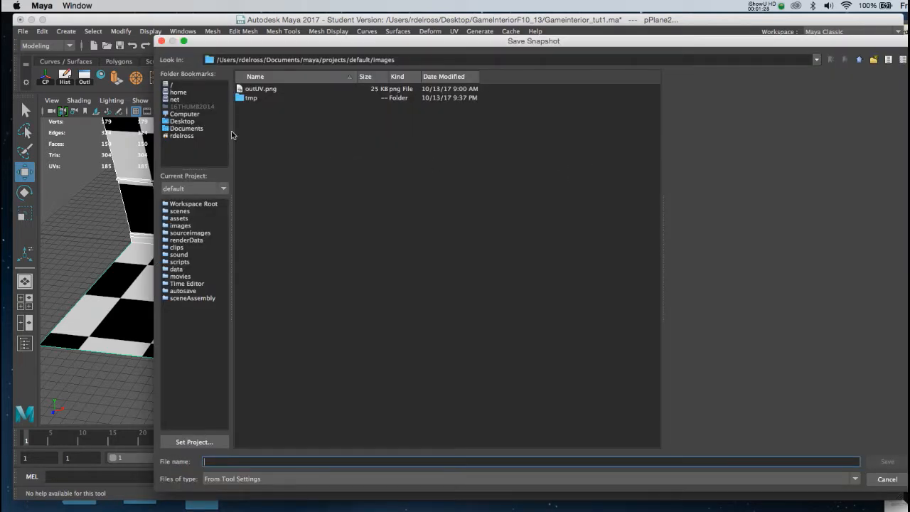
pyautogui.click(189, 124)
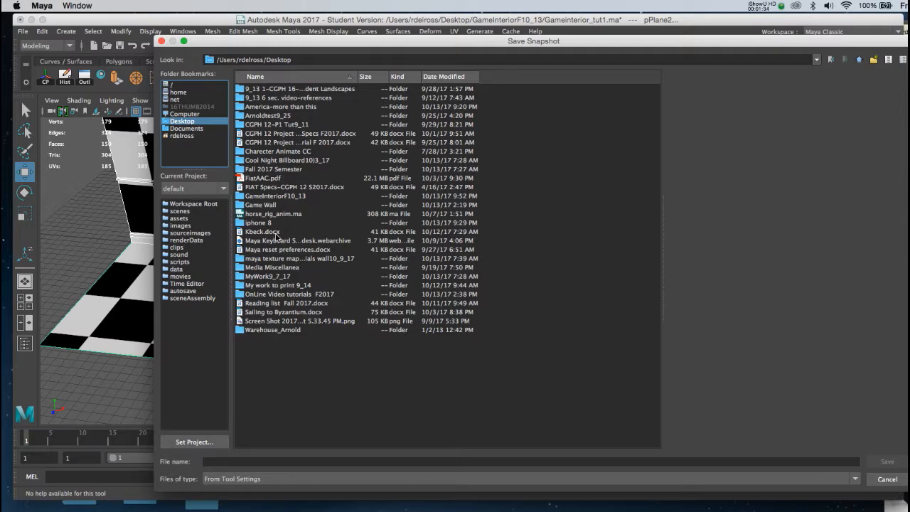
pyautogui.doubleClick(276, 196)
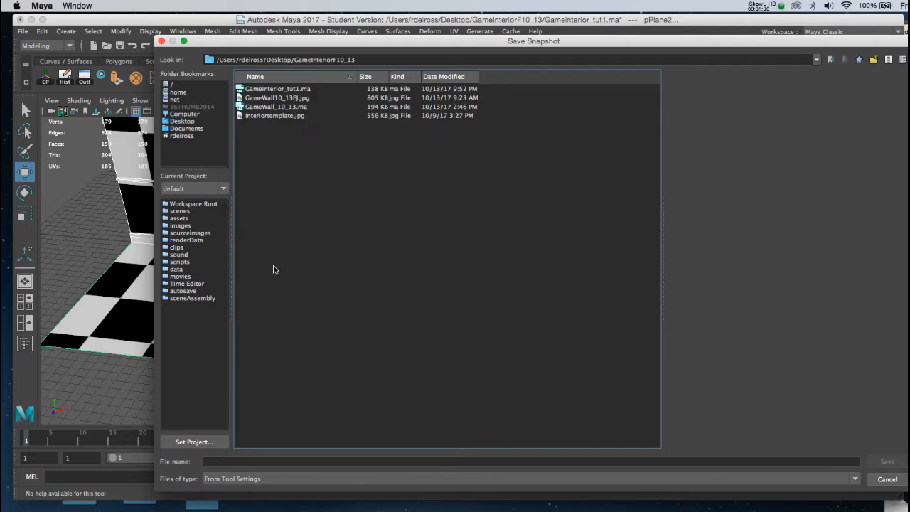
pyautogui.click(228, 462)
pyautogui.write('roomskin10_13')
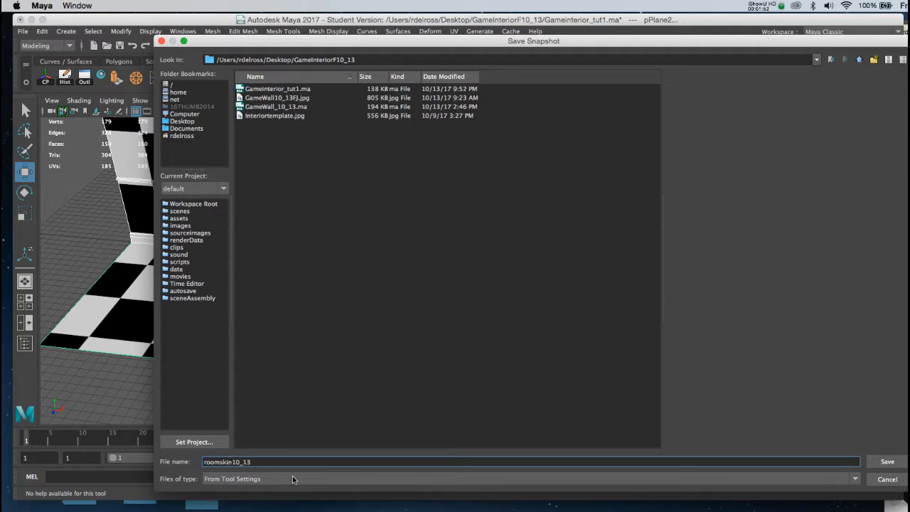
pyautogui.click(887, 462)
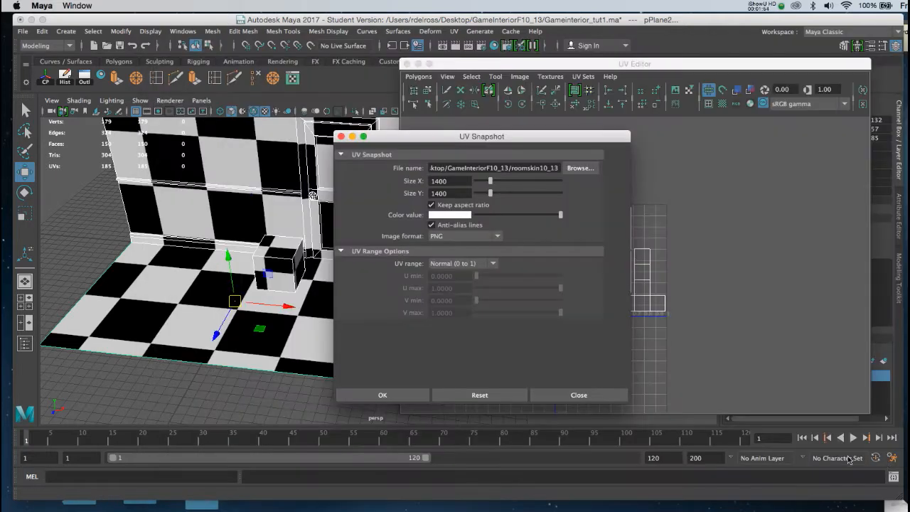
# Take the UV snapshot as a PNG image
pyautogui.moveTo(452, 132); pyautogui.dragTo(456, 134)
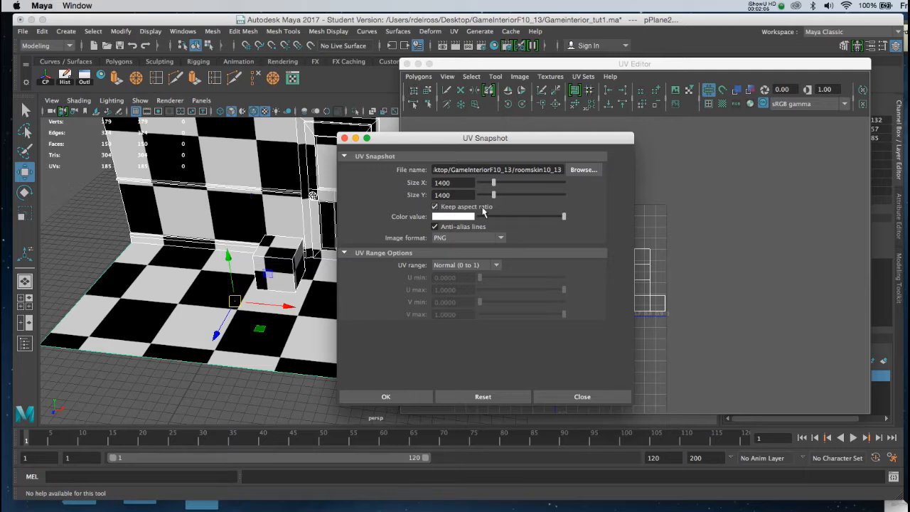
pyautogui.moveTo(517, 140); pyautogui.dragTo(372, 134)
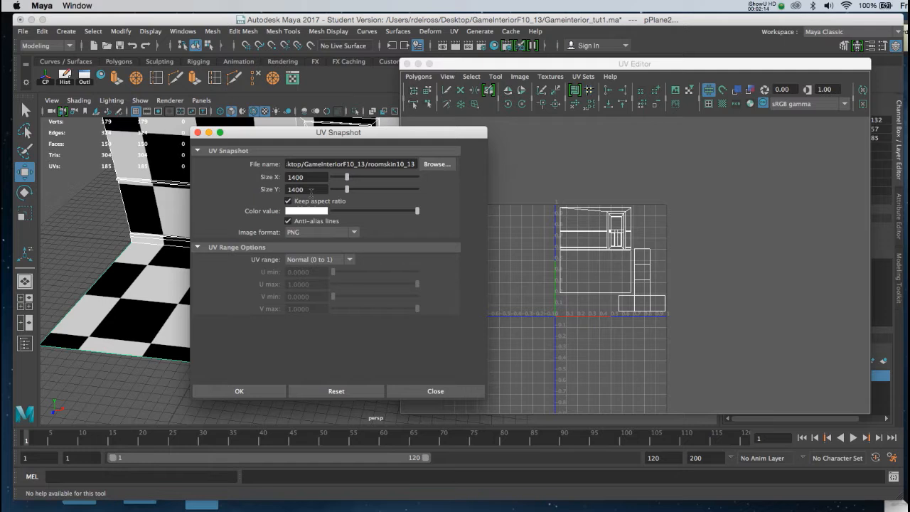
pyautogui.click(326, 234)
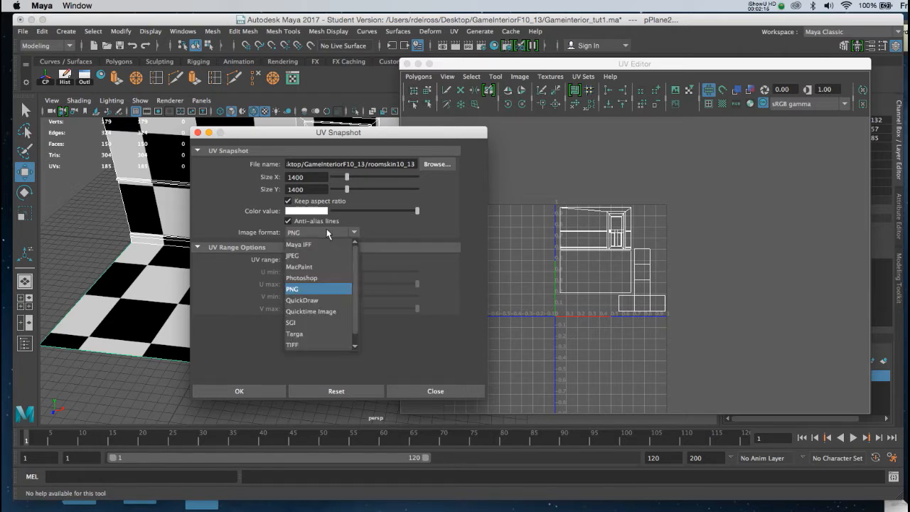
pyautogui.click(328, 232)
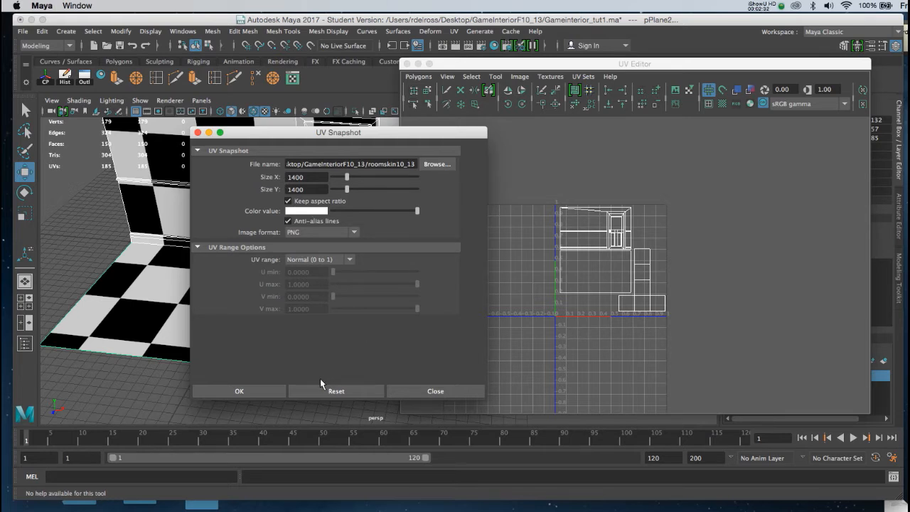
pyautogui.click(240, 391)
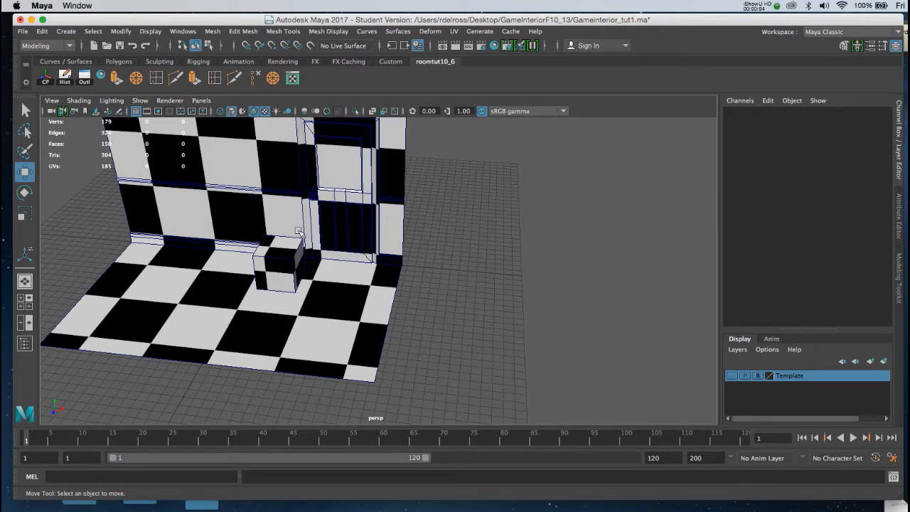
# Select the cube on the floor, frame it in the viewport, and open its UVs in the UV Editor
pyautogui.click(283, 246)
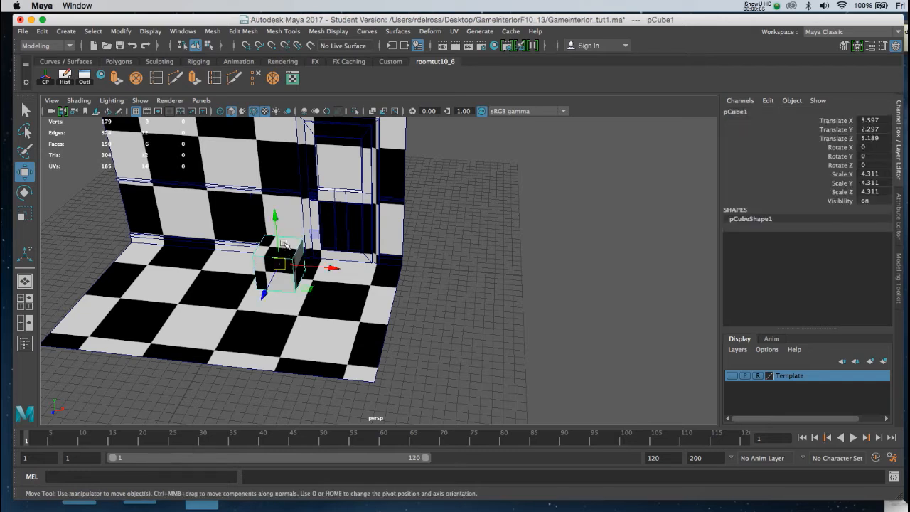
pyautogui.press('f')
pyautogui.moveTo(291, 247)
pyautogui.keyDown('alt'); pyautogui.mouseDown()
pyautogui.moveTo(358, 260)
pyautogui.moveTo(328, 244)
pyautogui.moveTo(283, 257)
pyautogui.mouseUp(); pyautogui.keyUp('alt')
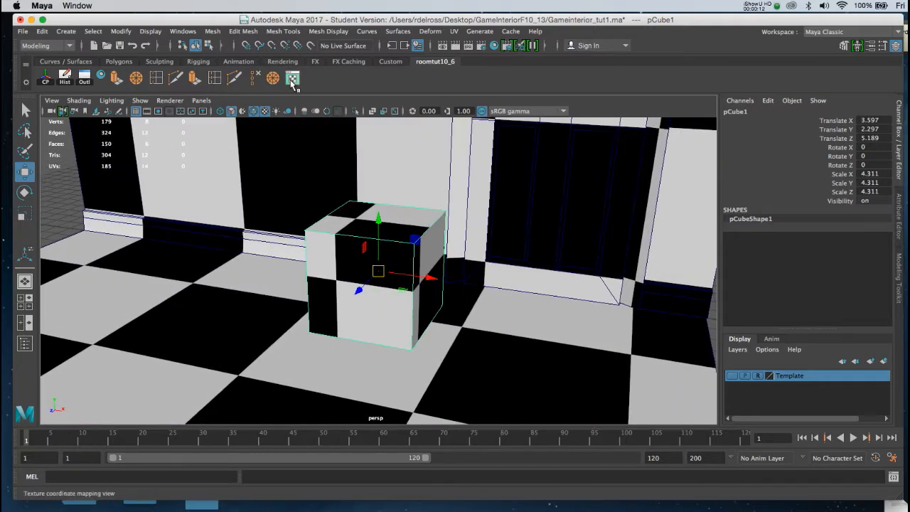
pyautogui.click(292, 80)
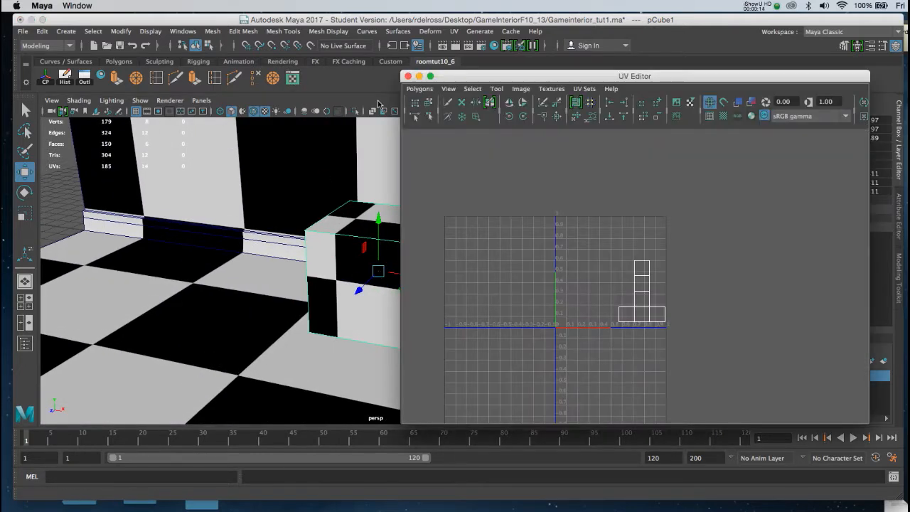
pyautogui.click(519, 90)
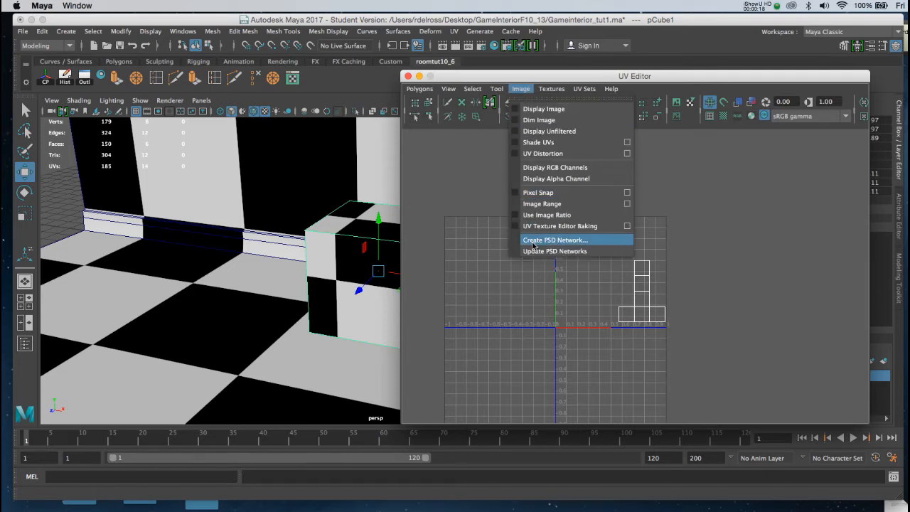
pyautogui.click(333, 232)
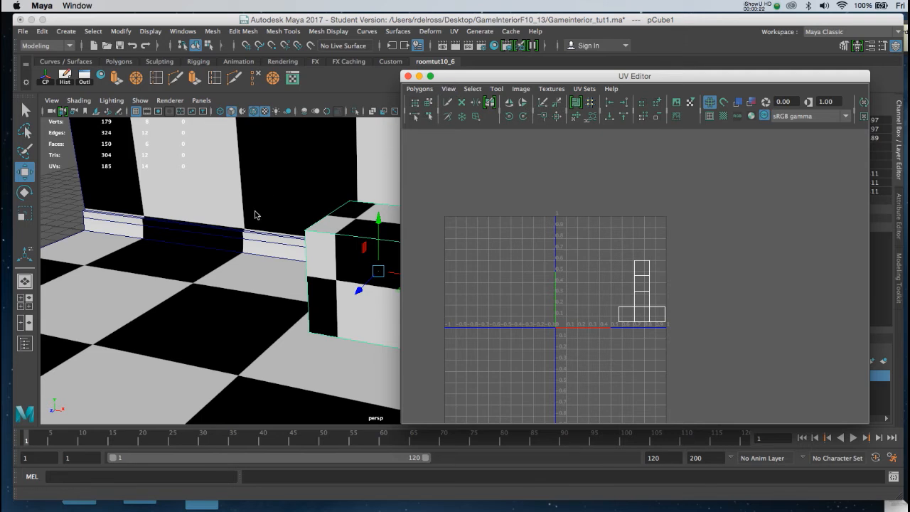